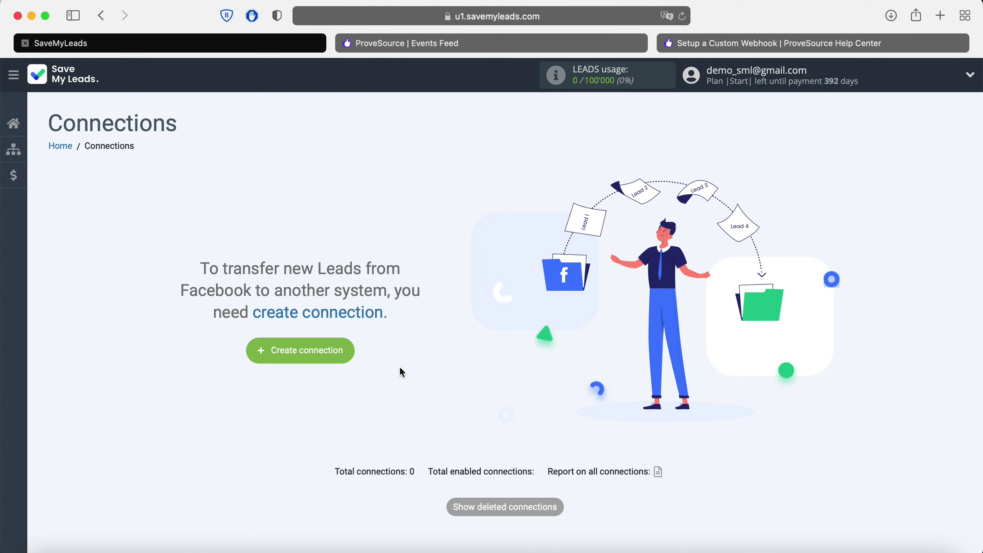
- Create a new connection that transfers Facebook leads through Webhooks using the Sending data action
left_click(348, 357)
scroll(347, 357, "down", 5)
scroll(347, 354, "down", 15)
scroll(347, 354, "down", 15)
scroll(346, 354, "down", 14)
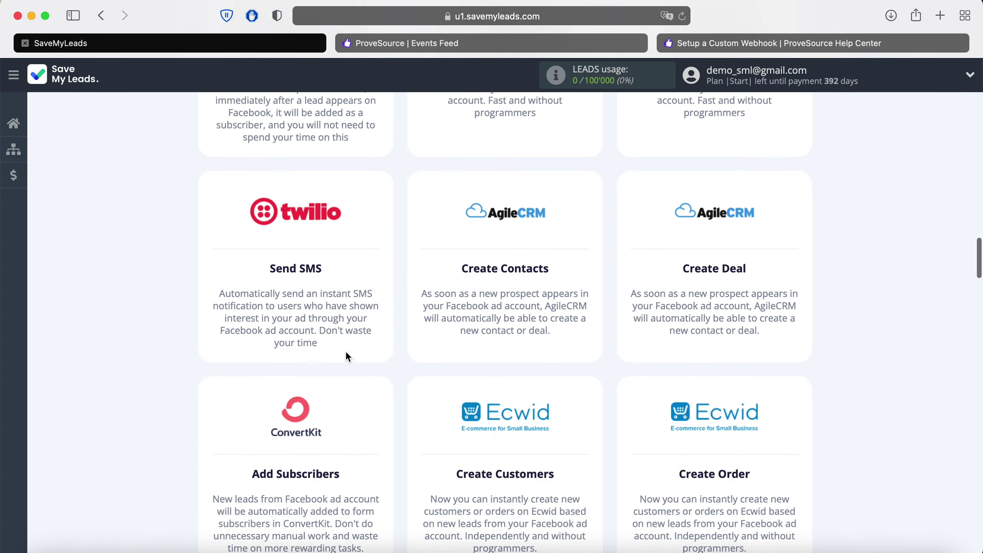
scroll(347, 356, "down", 14)
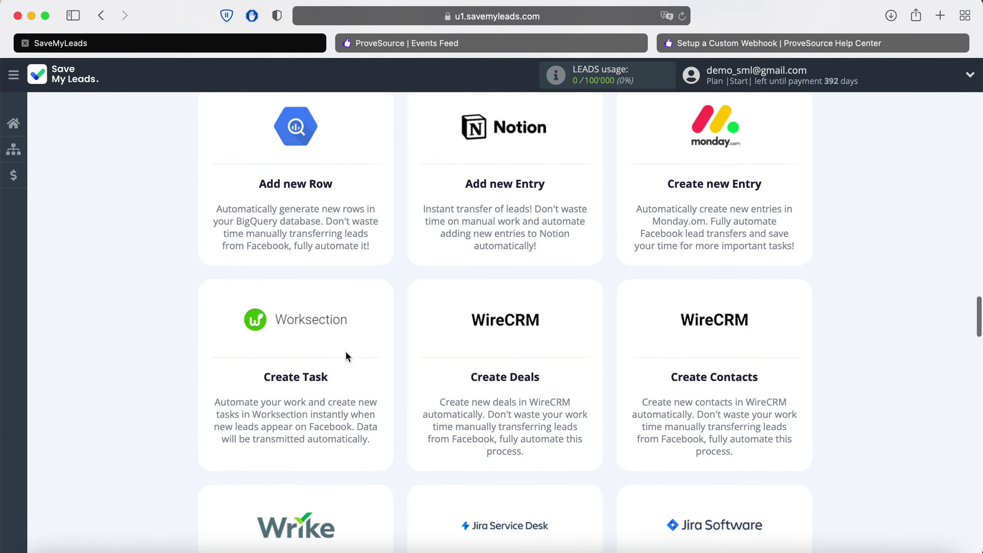
scroll(348, 357, "down", 14)
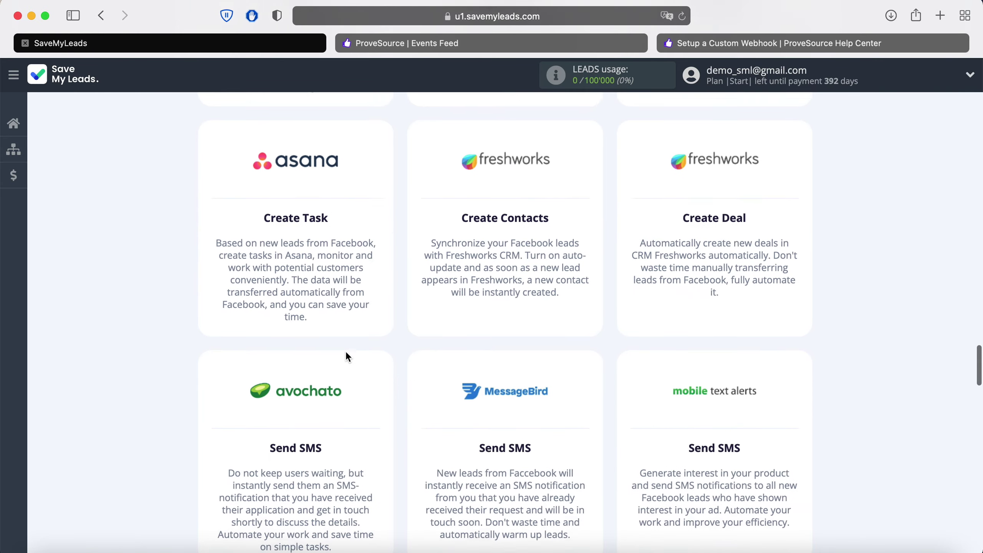
scroll(346, 355, "down", 10)
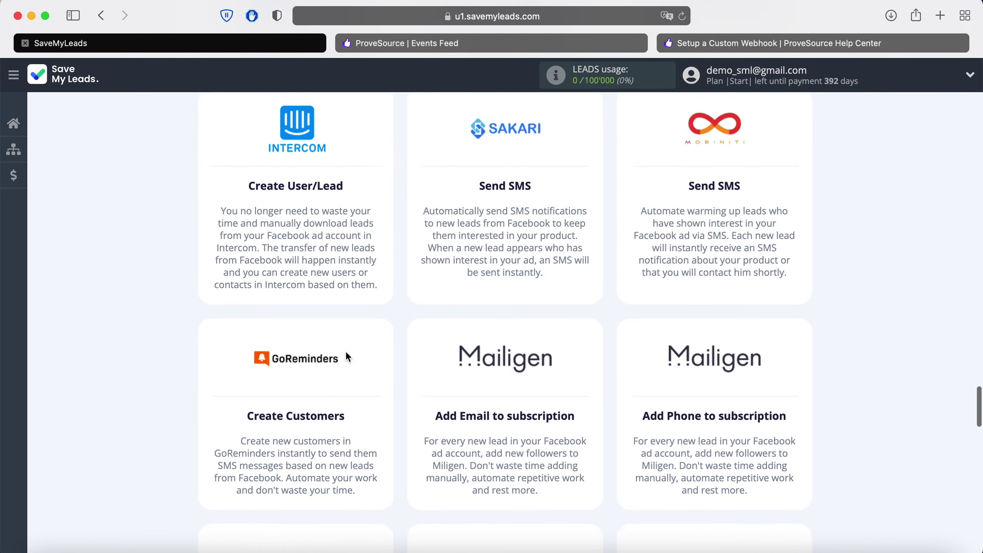
scroll(347, 356, "down", 14)
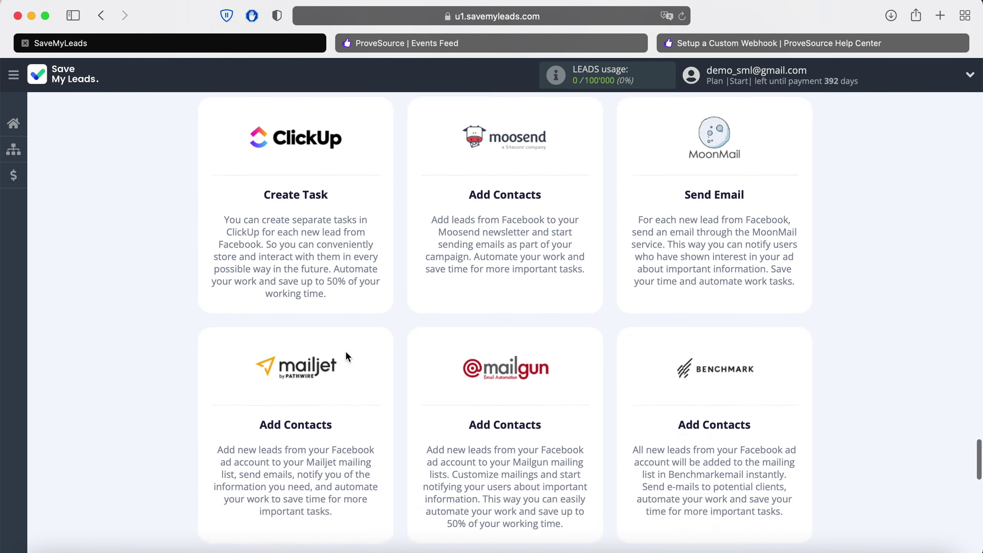
scroll(347, 354, "down", 10)
scroll(346, 353, "down", 2)
scroll(344, 354, "up", 6)
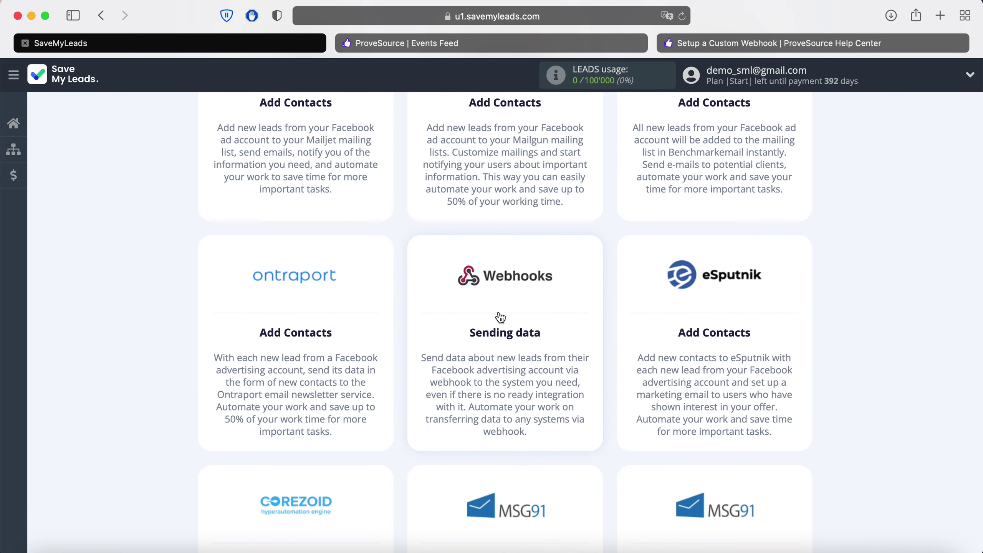
left_click(500, 317)
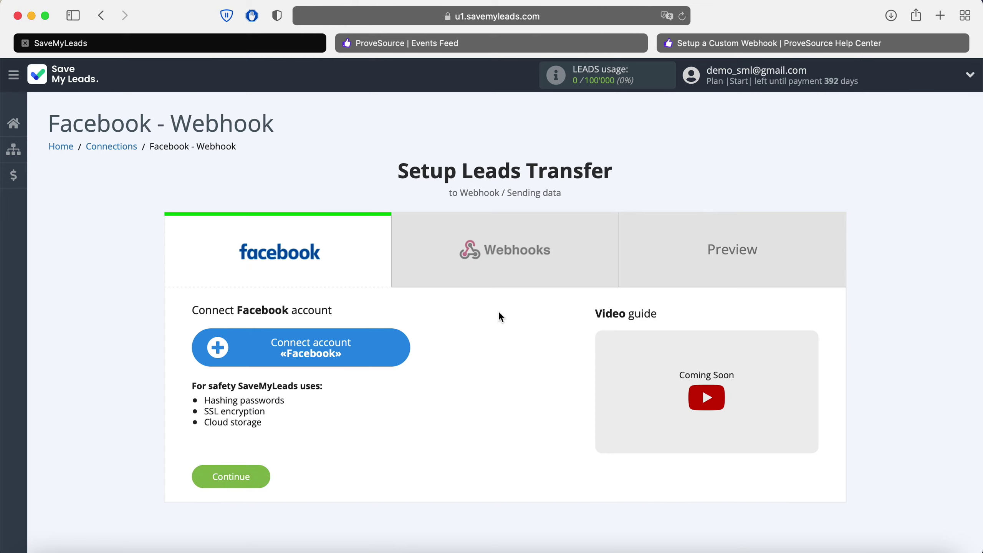
- Connect a Facebook account by logging in with the saved phone number and account password
left_click(397, 349)
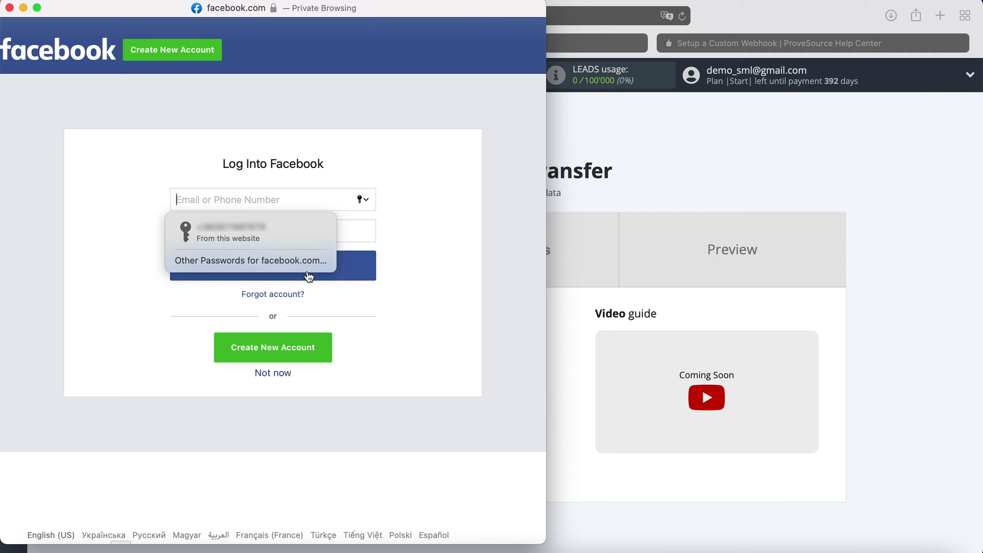
left_click(286, 233)
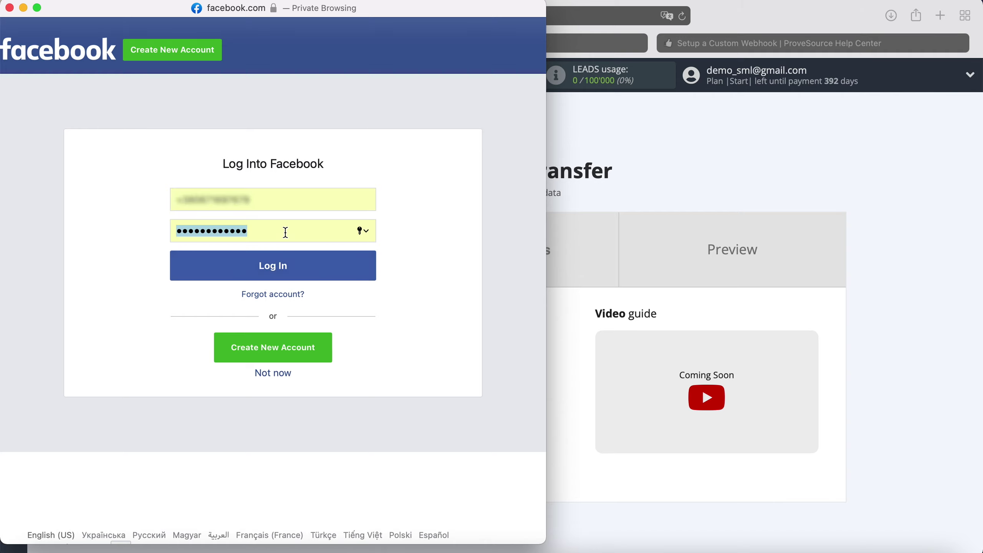
left_click(300, 266)
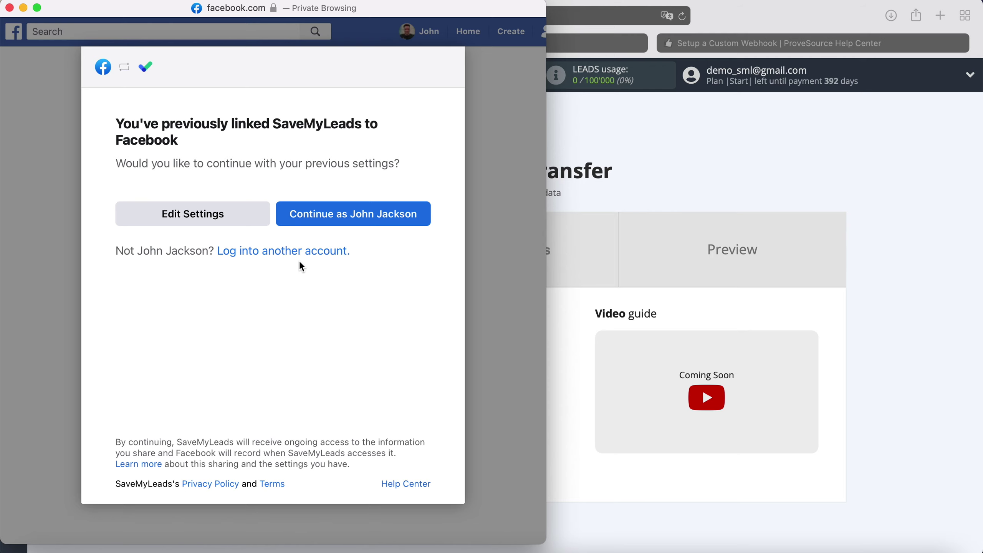
- Edit the Facebook link settings, keeping both pages and all permissions enabled, and finish linking the account
left_click(252, 221)
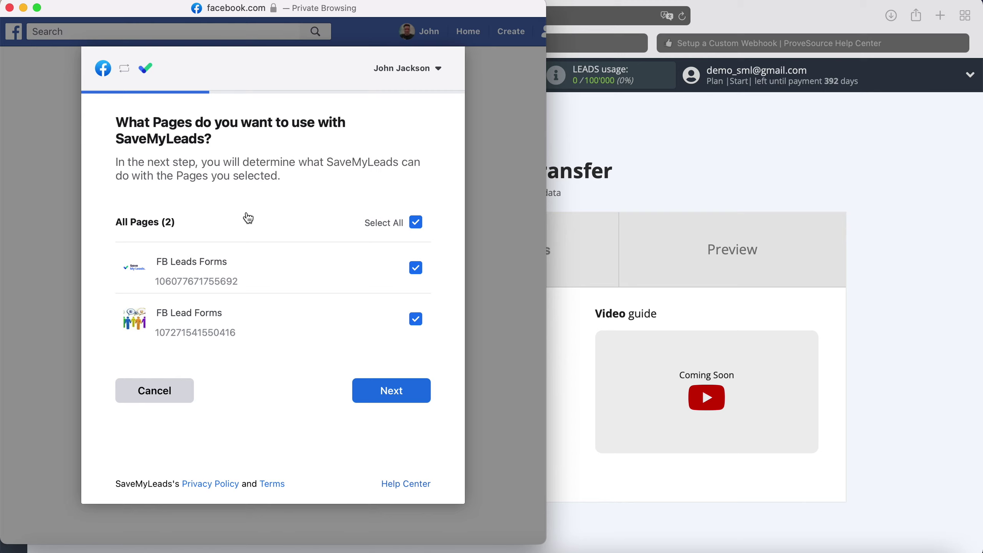
left_click(411, 392)
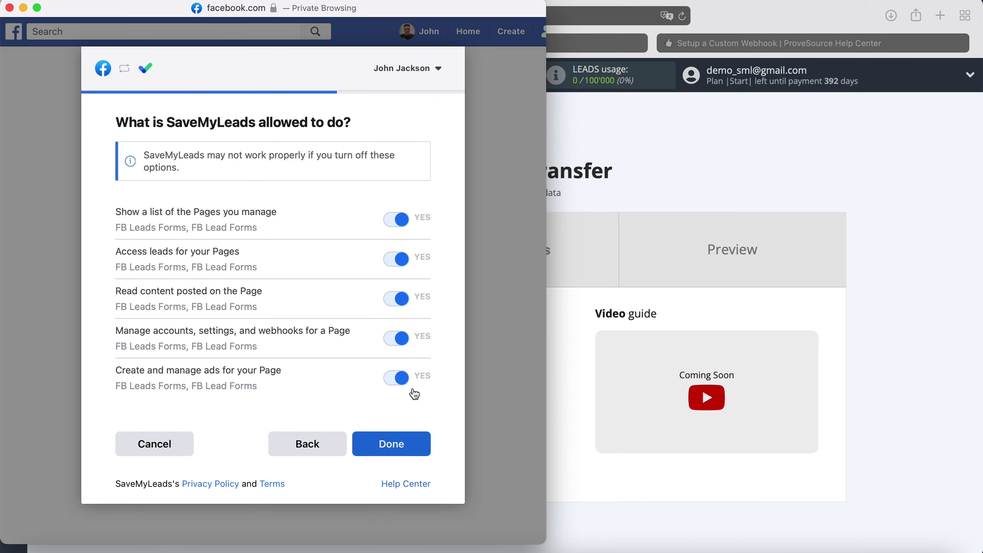
left_click(409, 445)
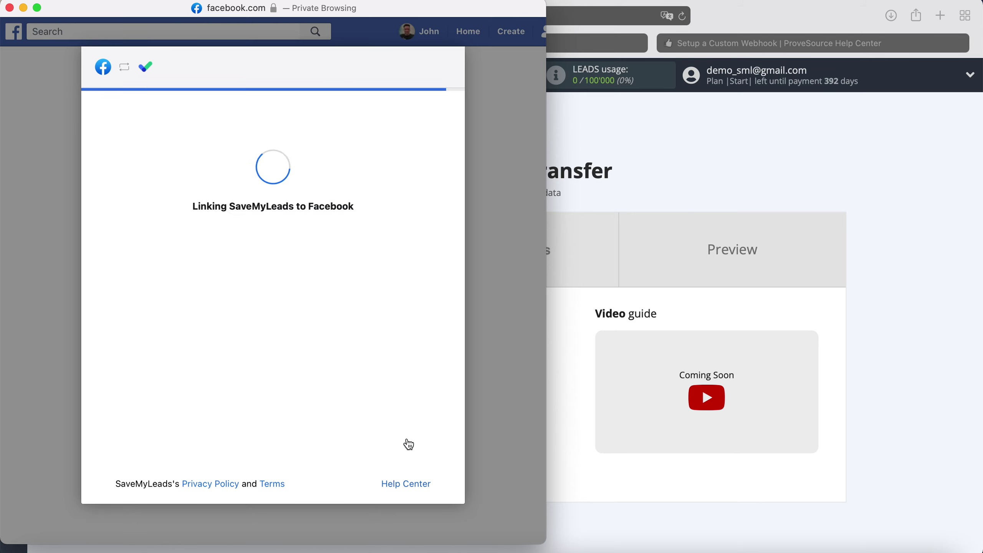
left_click(310, 242)
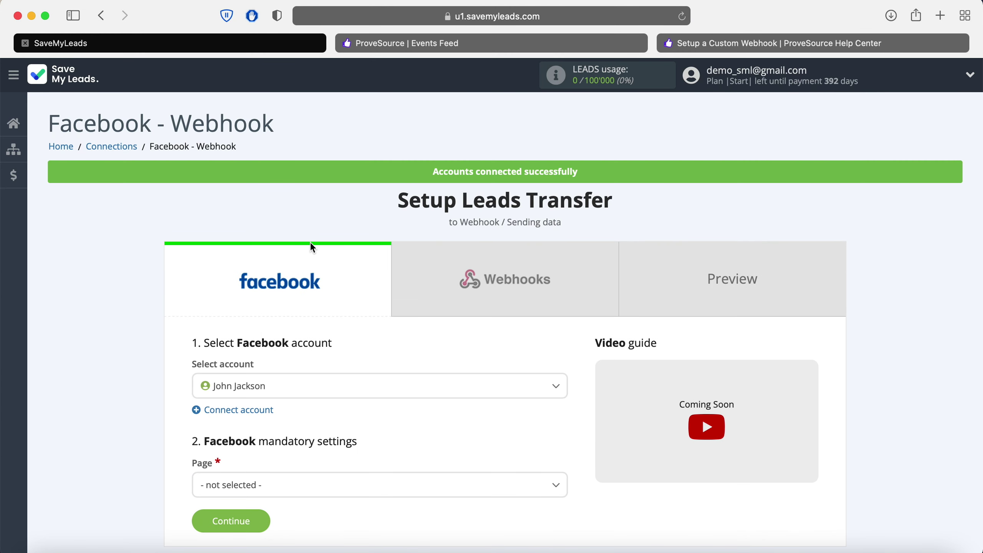
- Select the connected Facebook account, the page FB Leads Forms and the form FB Lead Form 19.05.2021, and continue to Webhooks
left_click(314, 385)
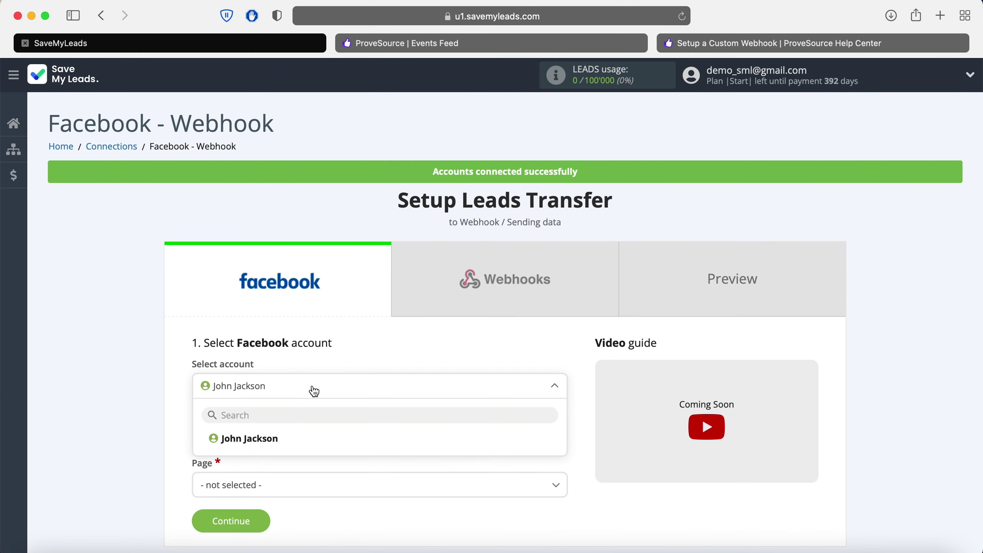
left_click(301, 438)
scroll(301, 440, "down", 2)
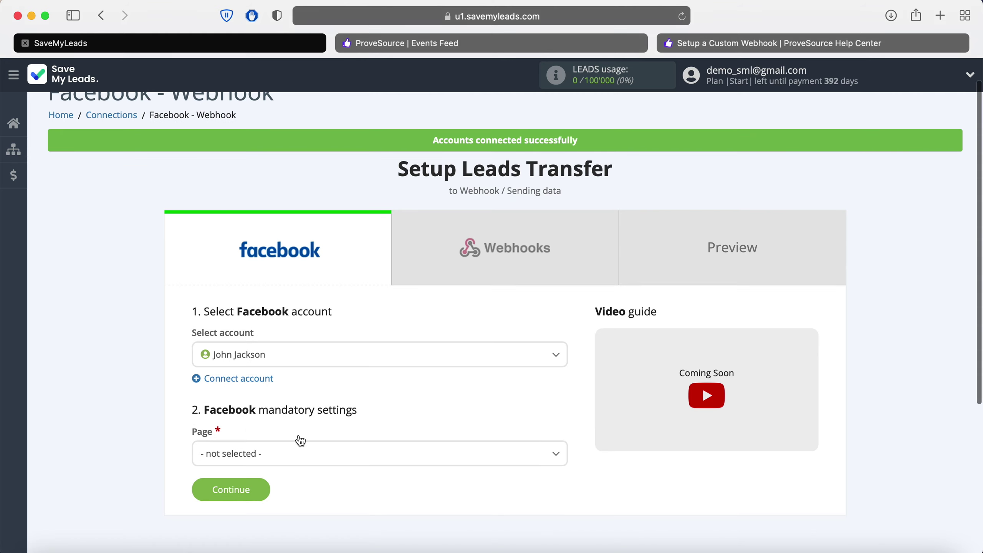
scroll(301, 441, "down", 5)
left_click(286, 352)
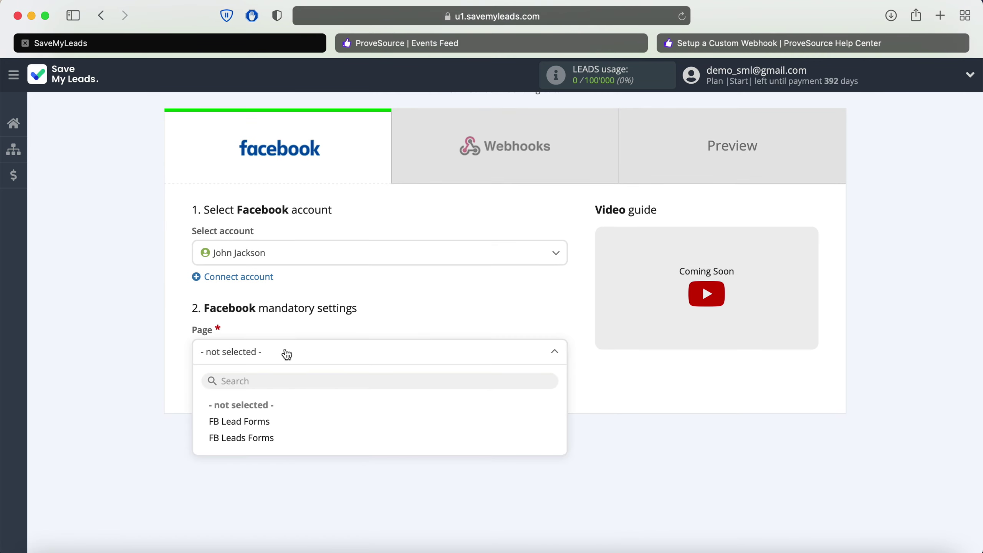
left_click(275, 445)
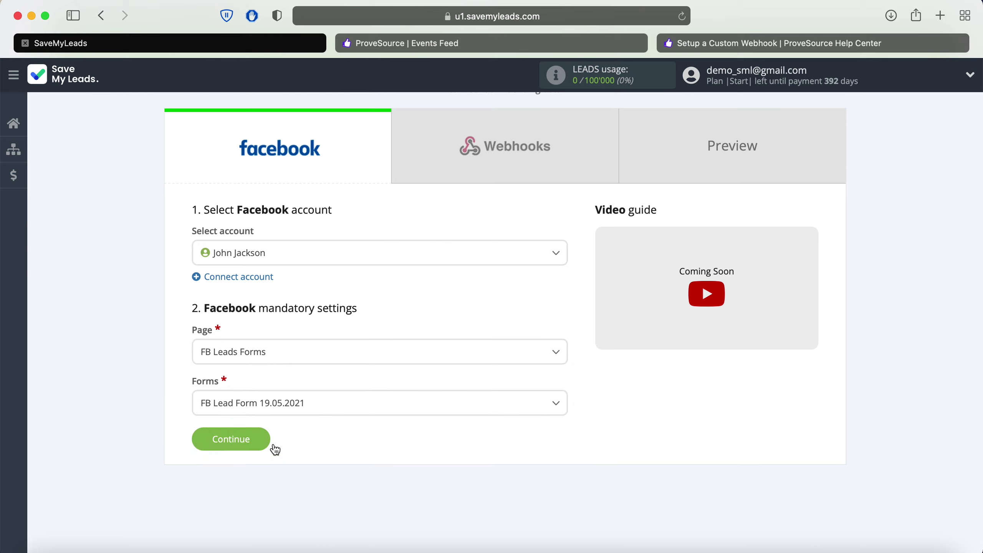
left_click(306, 413)
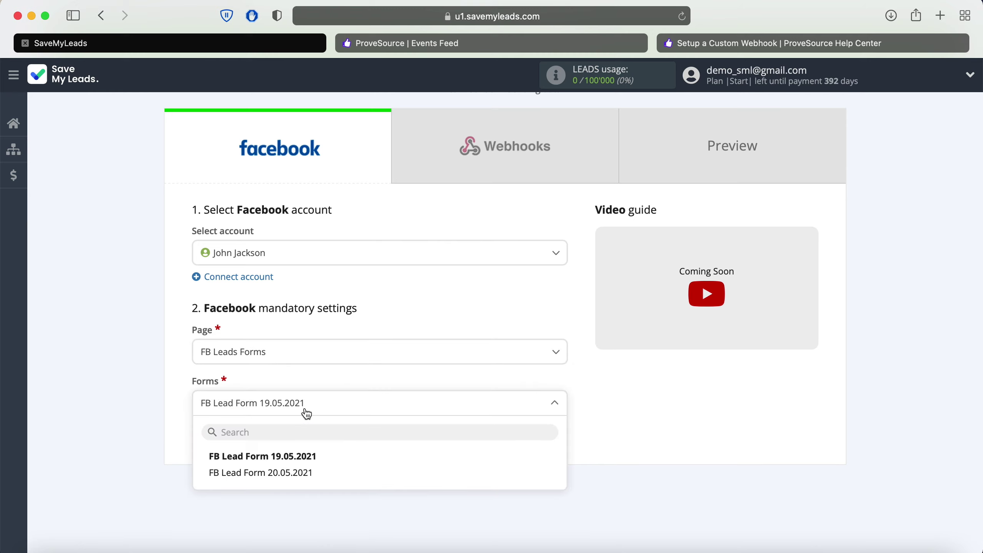
left_click(322, 459)
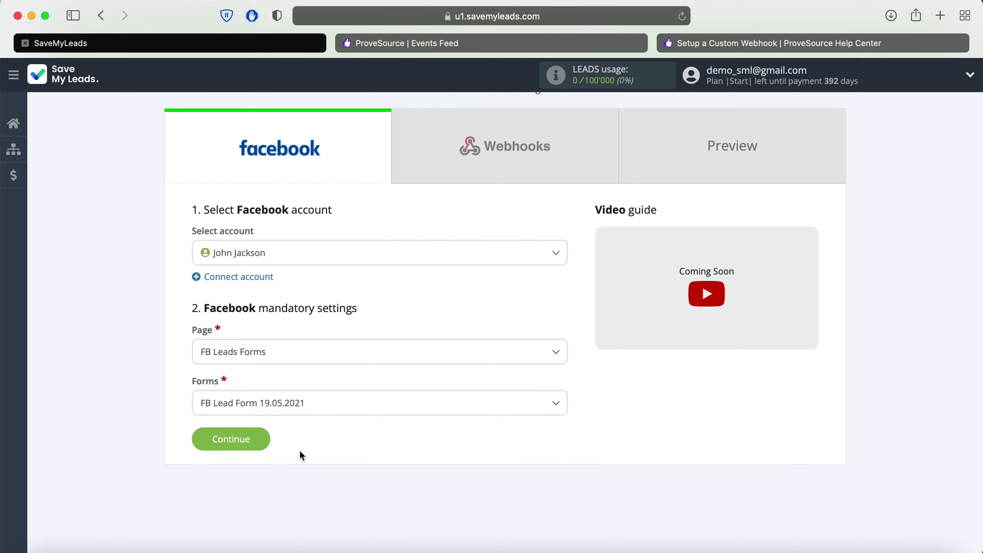
left_click(264, 444)
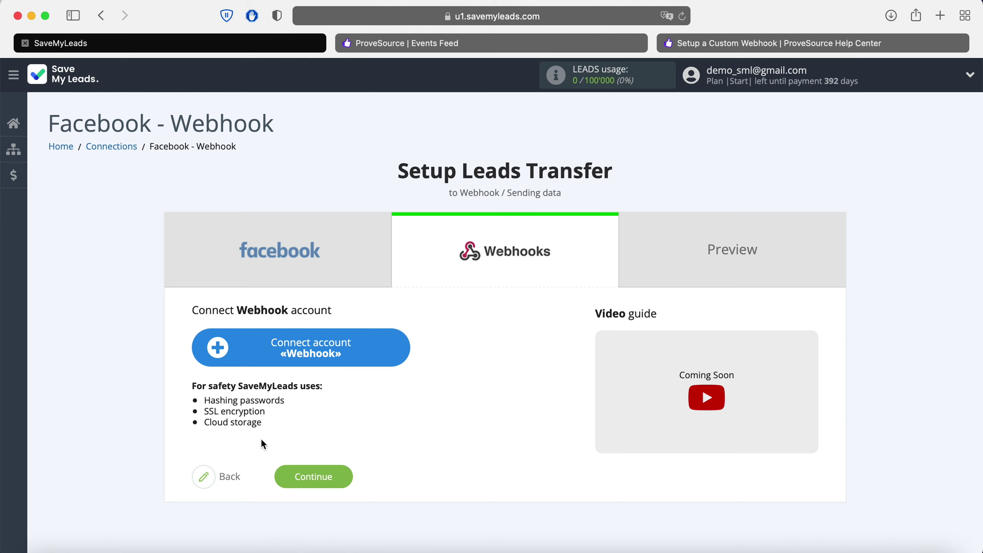
- Open the Webhook account setup, switch to ProveSource and start a new Stream notification tracked by a webhook
left_click(402, 346)
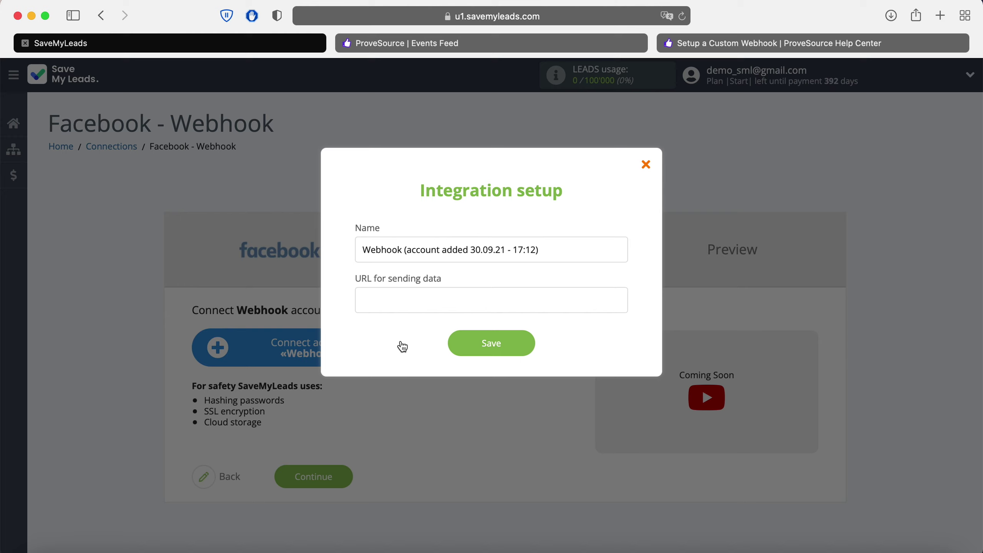
left_click(457, 45)
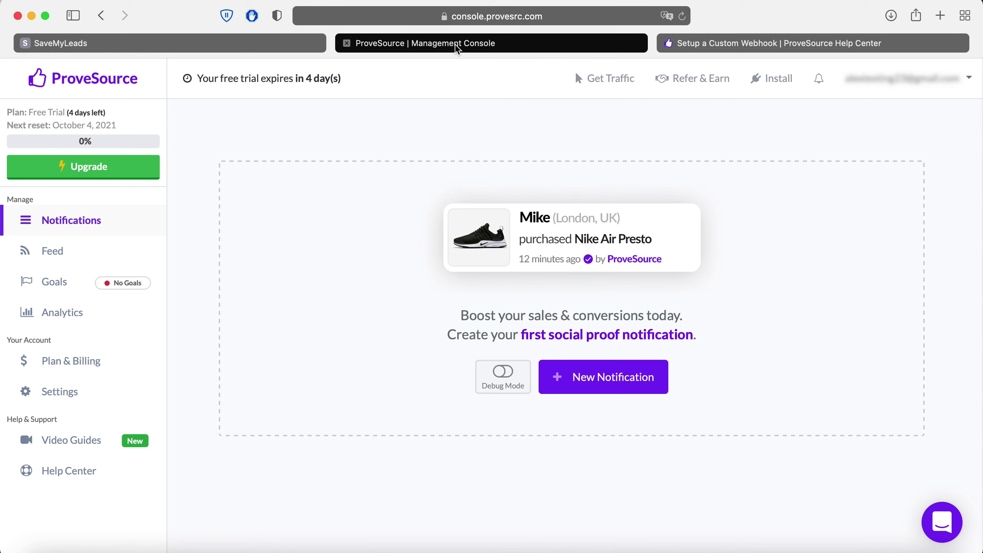
left_click(571, 371)
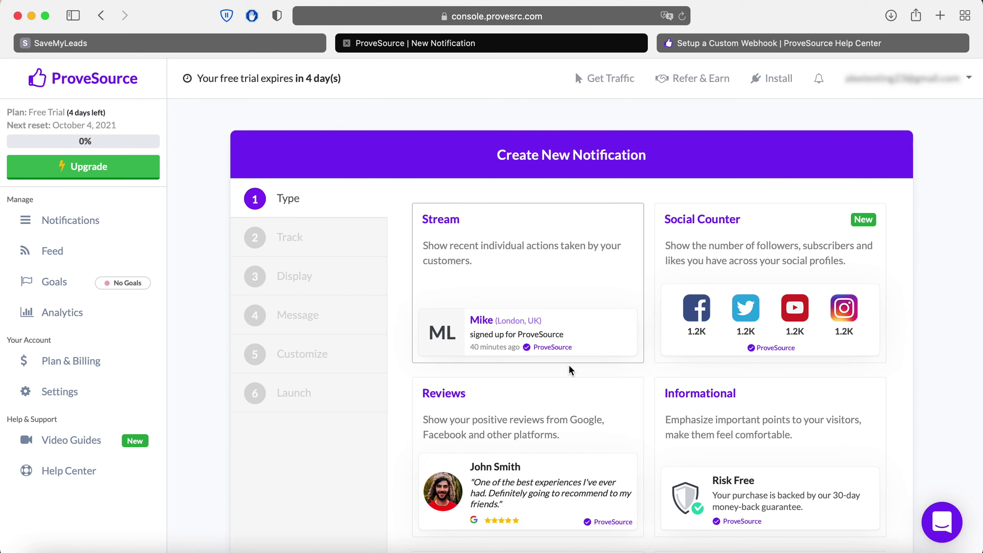
left_click(524, 272)
left_click(575, 310)
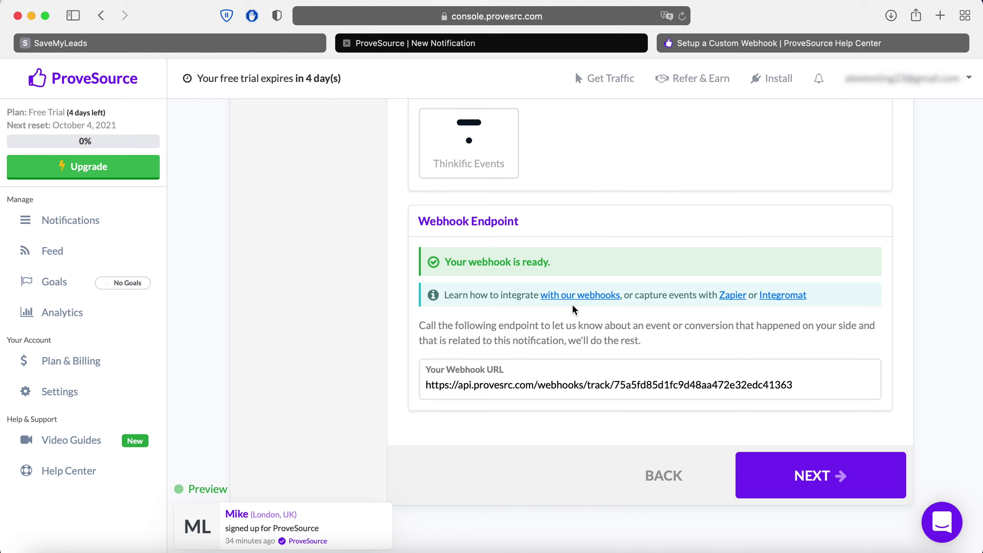
- Copy the notification's webhook URL and paste it as the URL for sending data in SaveMyLeads' integration setup
left_click(441, 389)
left_click_drag(427, 385, 728, 412)
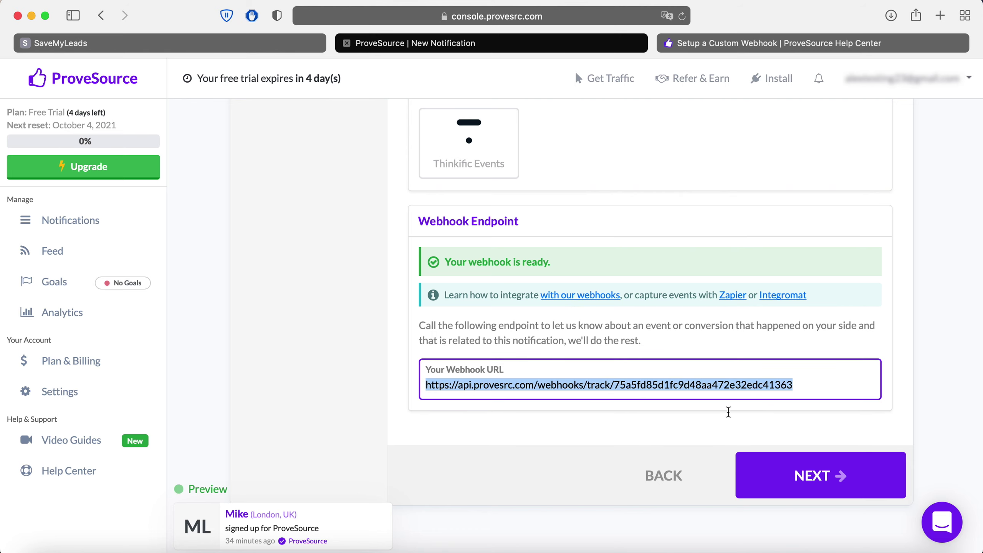
right_click(752, 390)
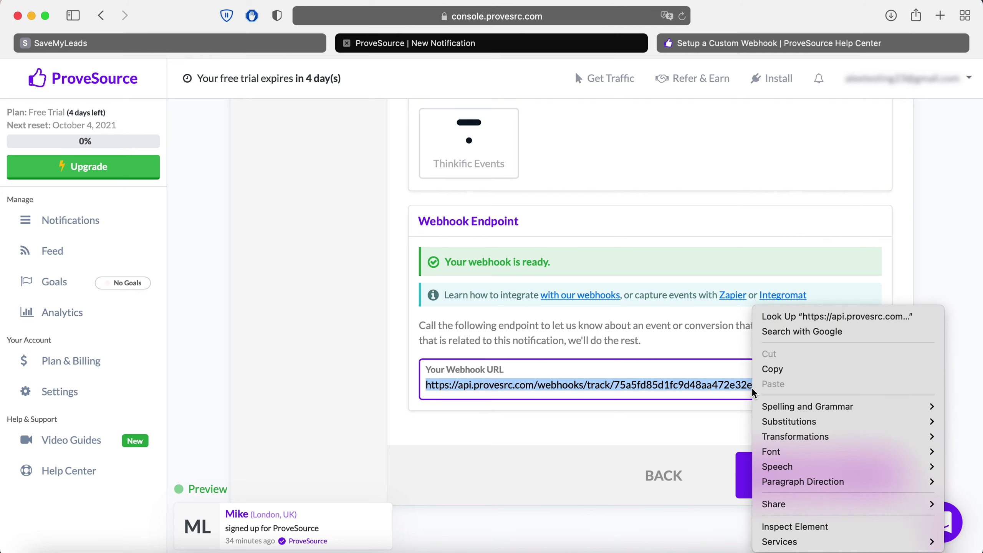
left_click(777, 369)
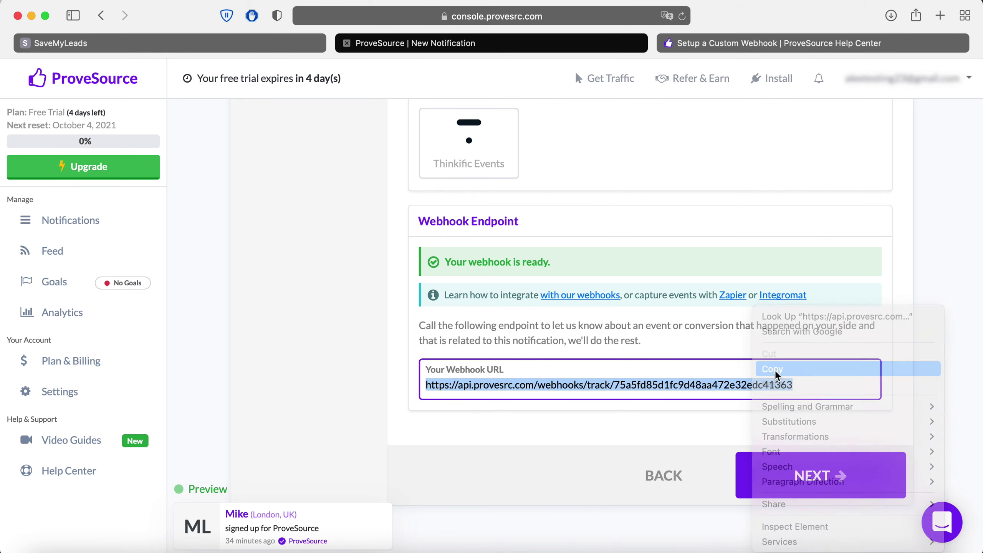
left_click(265, 44)
left_click(398, 301)
right_click(398, 301)
left_click(411, 334)
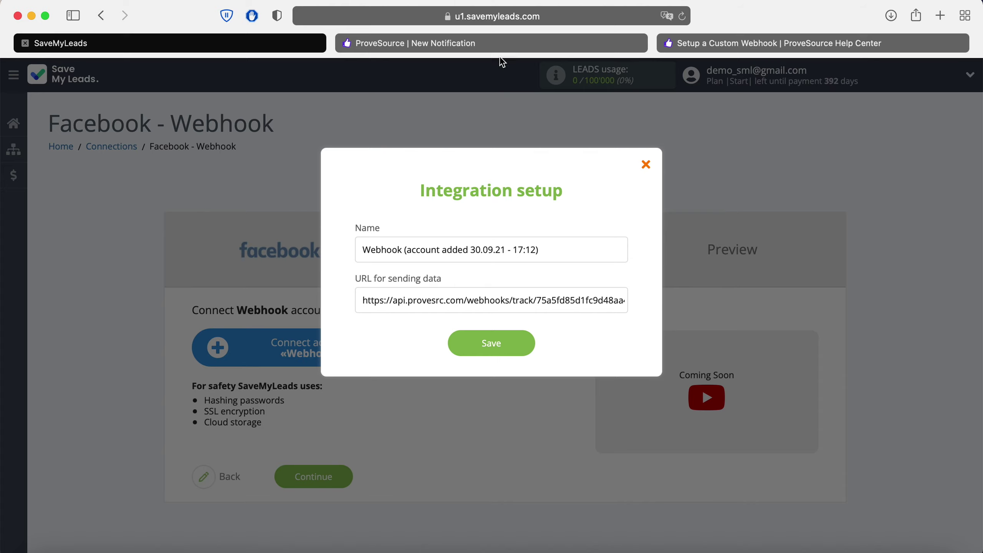
- Return to ProveSource, continue to the Display stage and add savemyleads.com as a page where conversions are displayed
left_click(497, 43)
left_click(839, 476)
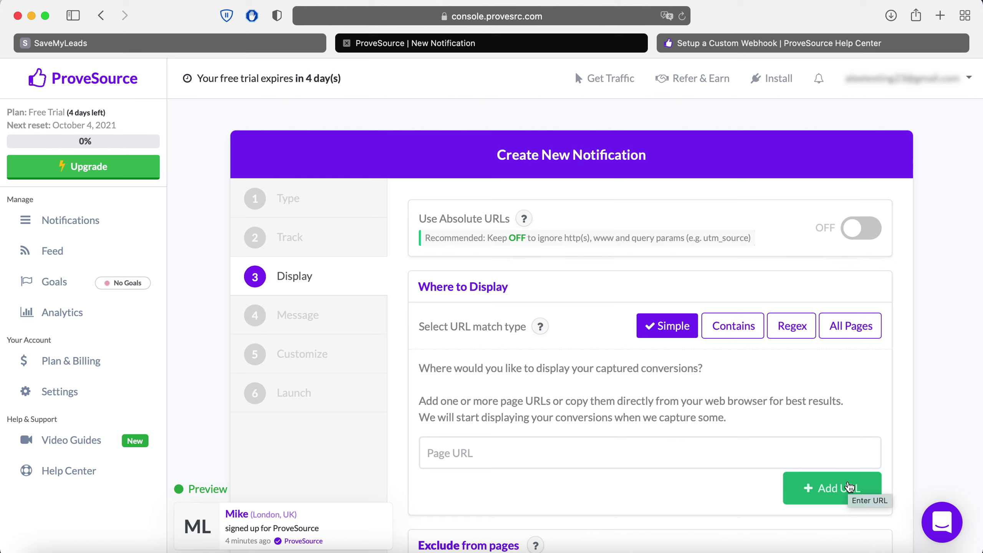
left_click(654, 451)
type("savemyleads.com")
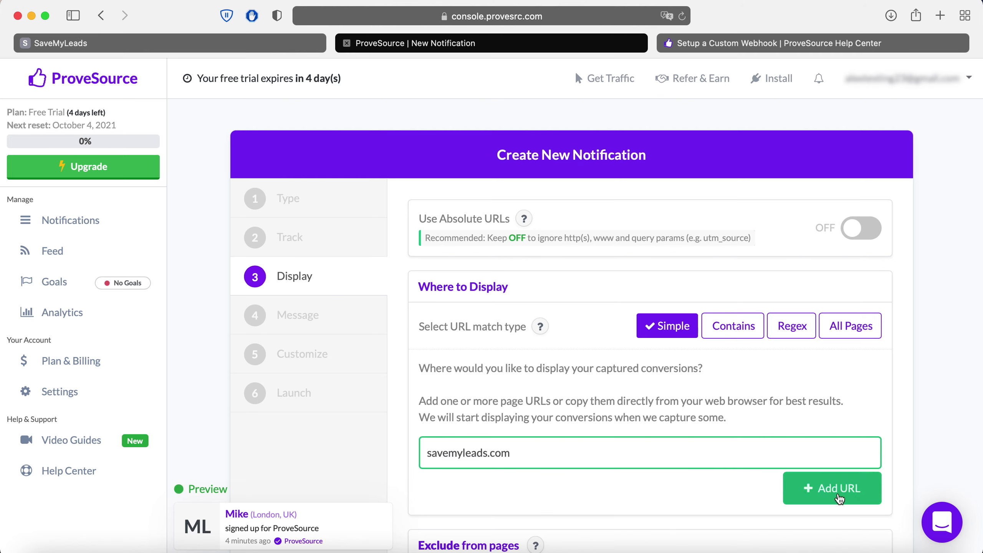
left_click(838, 499)
- Set the page exclusion rule to URL equals savemyleads.com
scroll(836, 499, "down", 5)
left_click(662, 423)
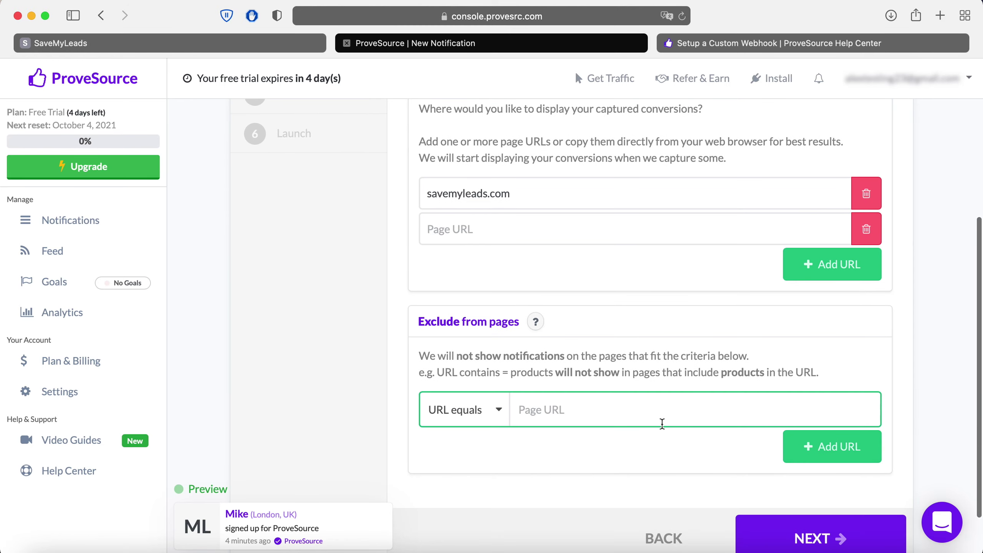
type("savemy")
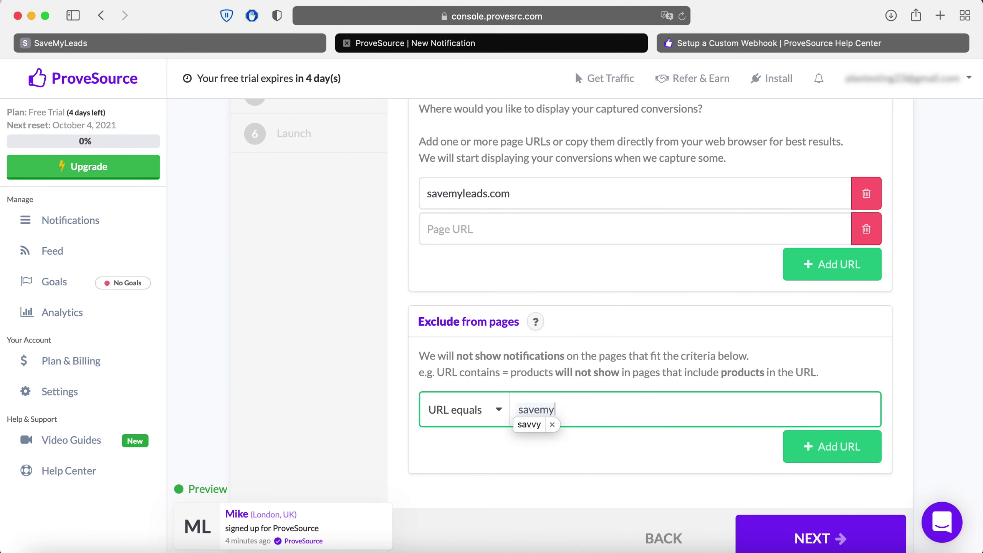
type("leads.com")
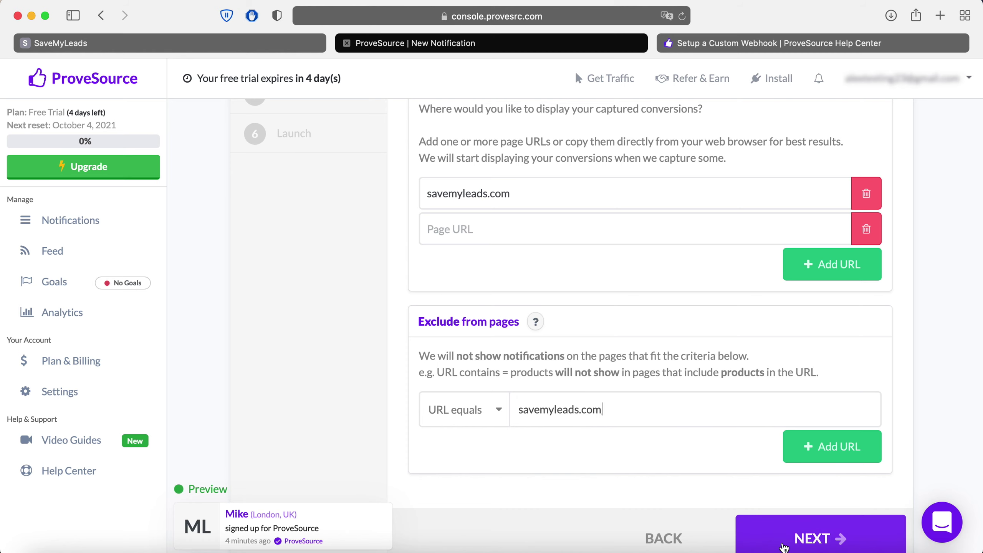
- Continue to the Message stage, set the notification's message text to "Message Text" and proceed to Customize
left_click(784, 544)
left_click(492, 463)
type("Messa")
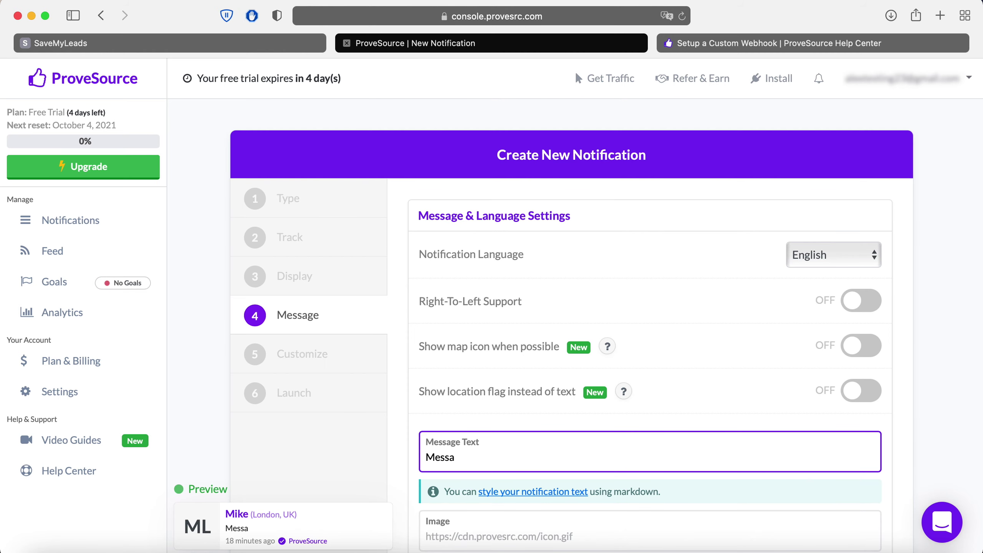
type("ge Text")
scroll(605, 325, "down", 4)
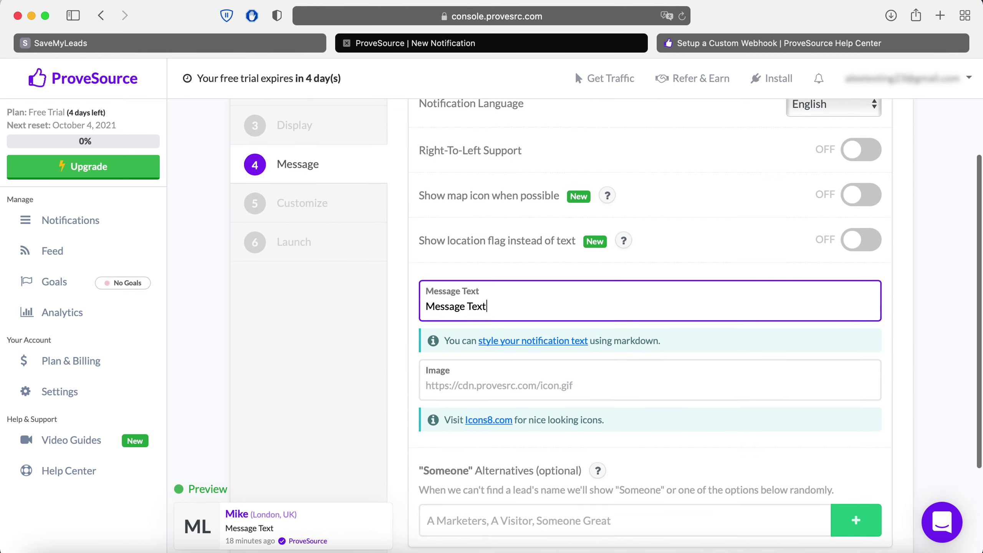
scroll(481, 457, "down", 3)
left_click(803, 503)
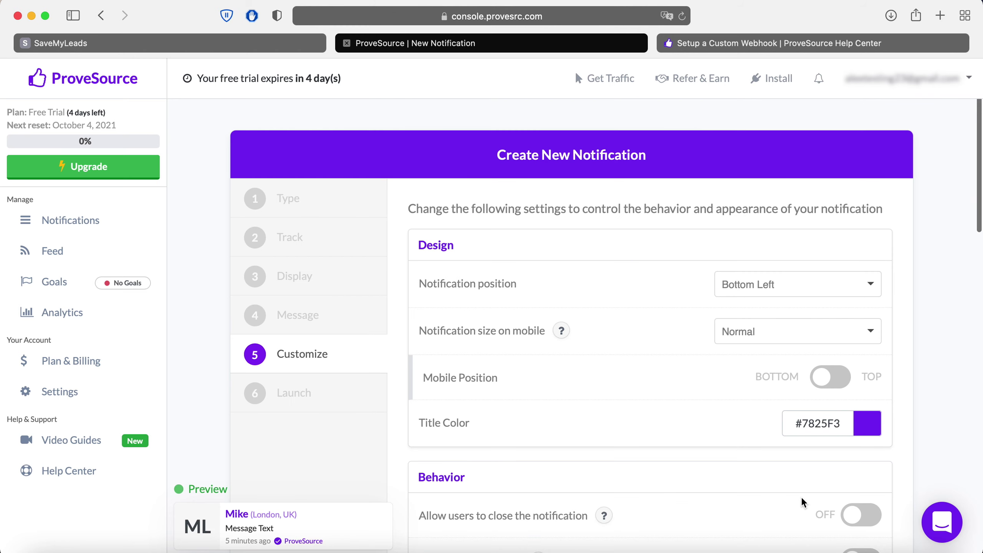
- Keep the default customization settings, name the notification "SaveMyLeads" and launch it
scroll(803, 502, "down", 15)
scroll(804, 503, "down", 9)
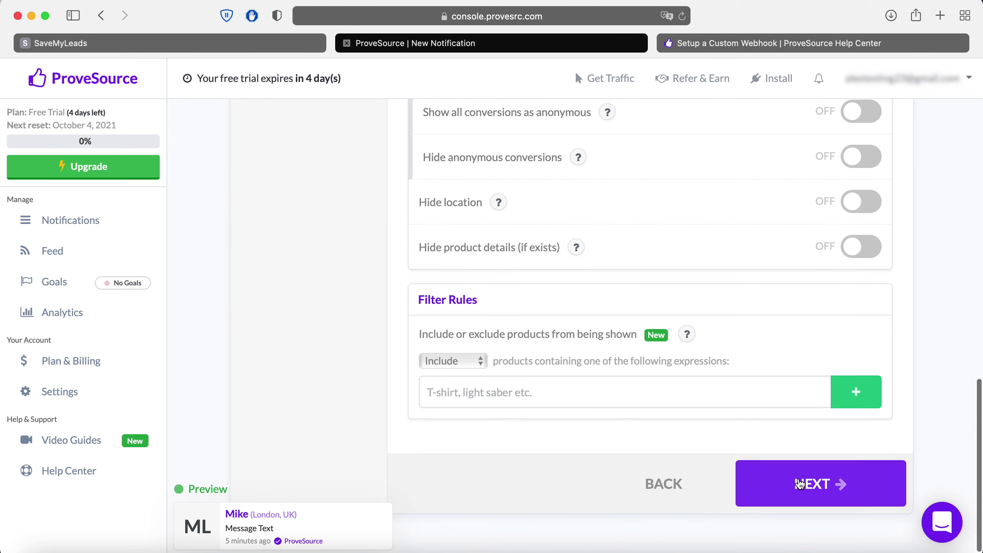
left_click(800, 484)
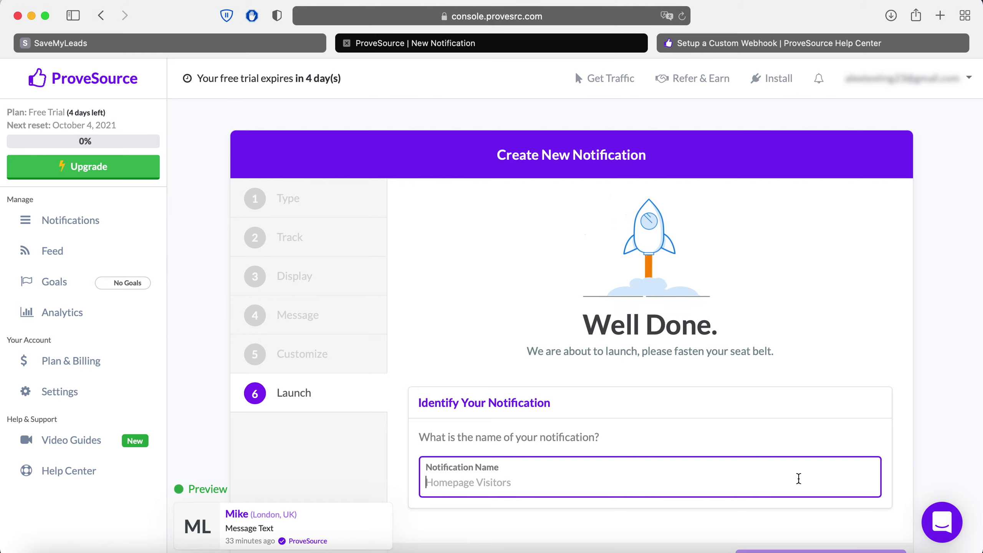
type("SaveMyLeads")
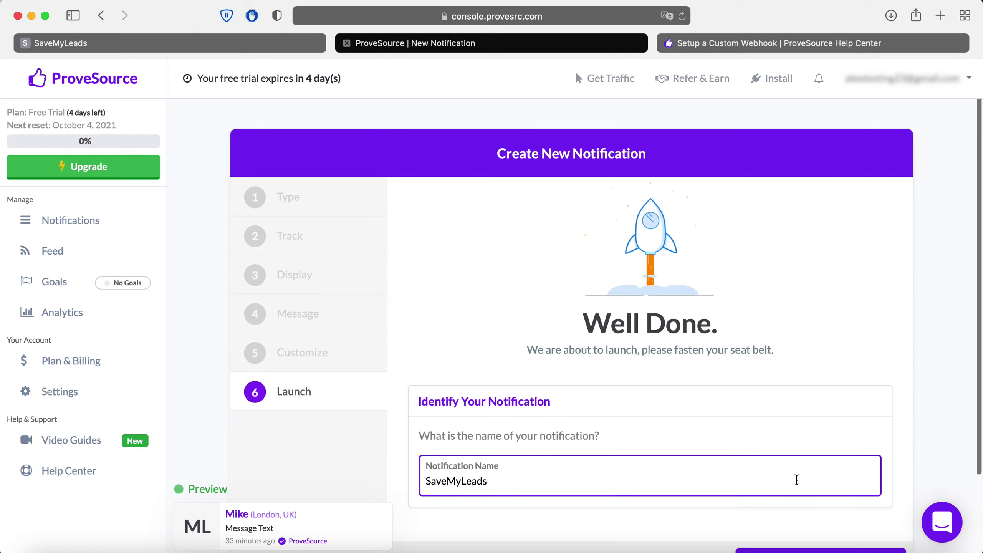
scroll(796, 479, "down", 3)
left_click(807, 476)
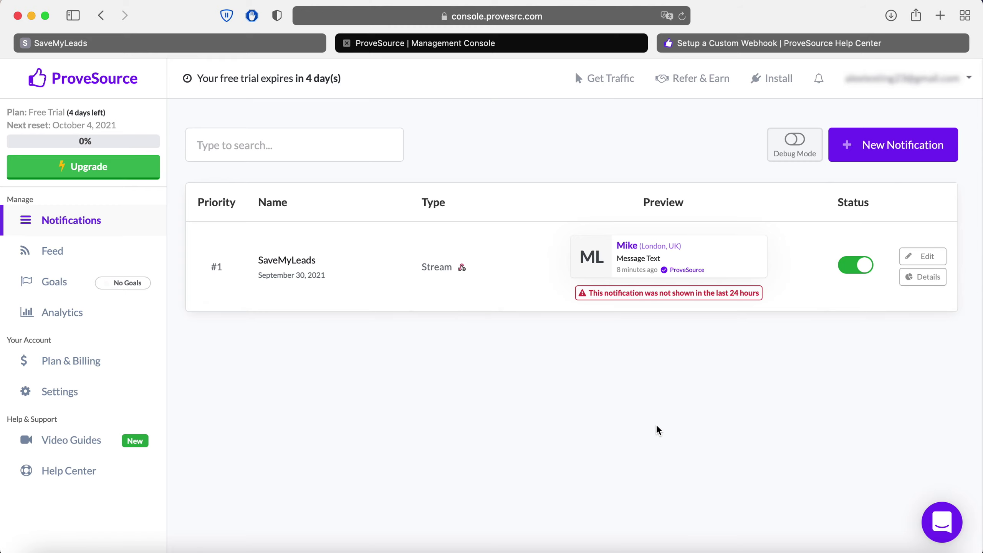
- Switch back to SaveMyLeads and select the Webhook account added 30.09.21 - 17:12 for sending data
left_click(213, 42)
left_click(502, 342)
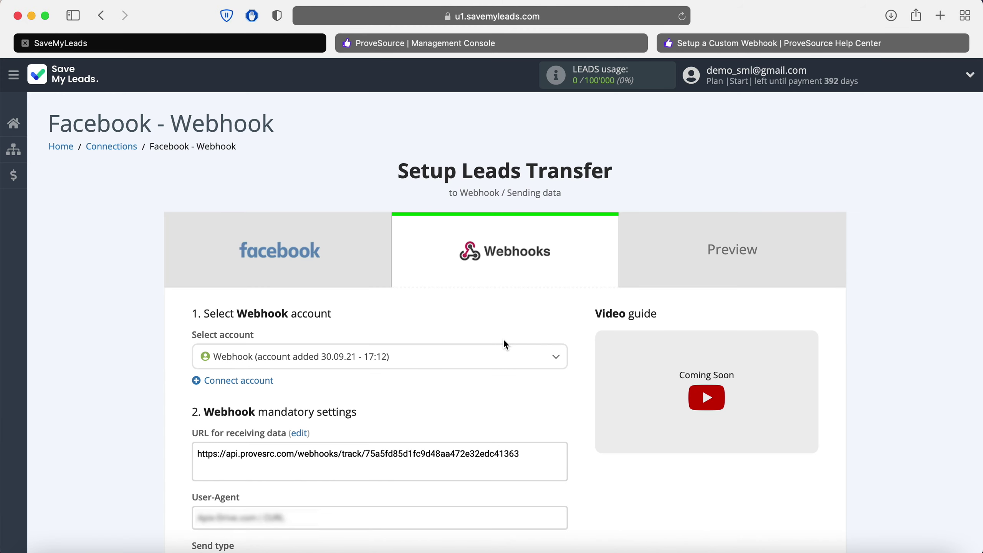
left_click(403, 362)
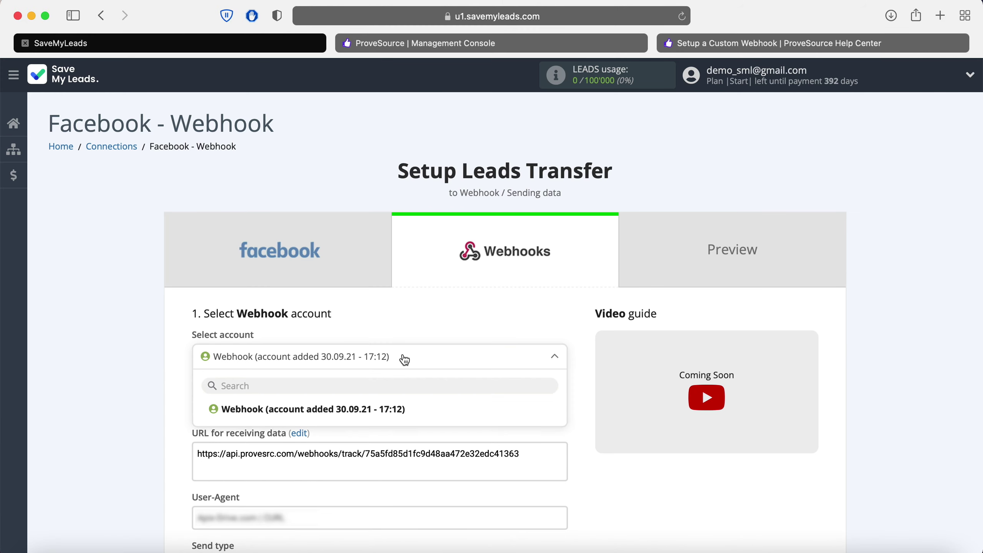
left_click(372, 410)
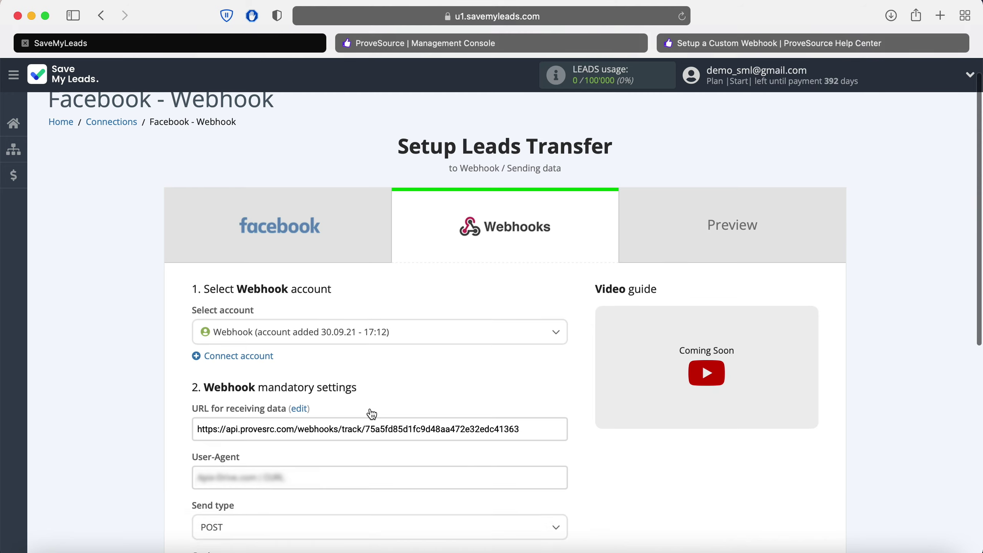
- Set the webhook's send type to POST json
scroll(370, 412, "down", 5)
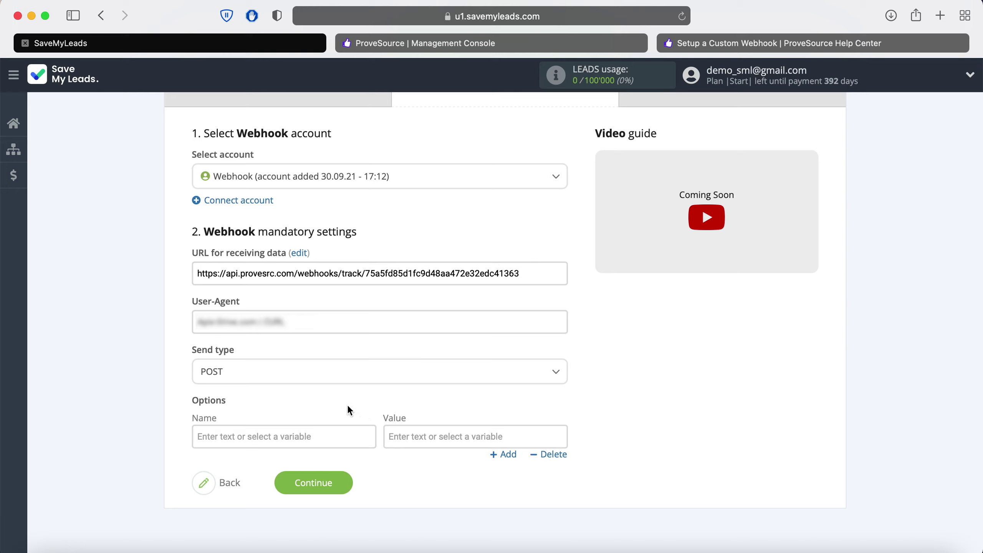
left_click(294, 367)
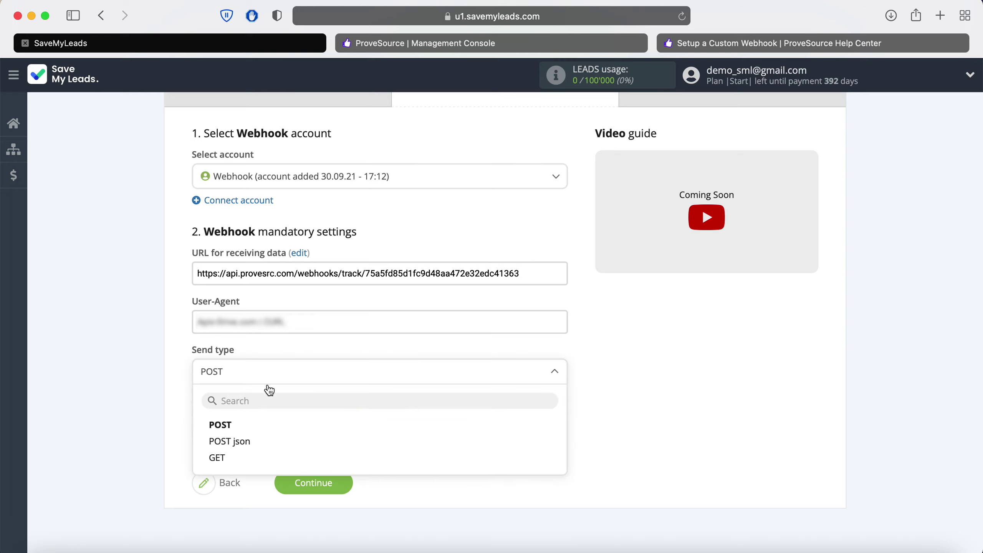
left_click(240, 442)
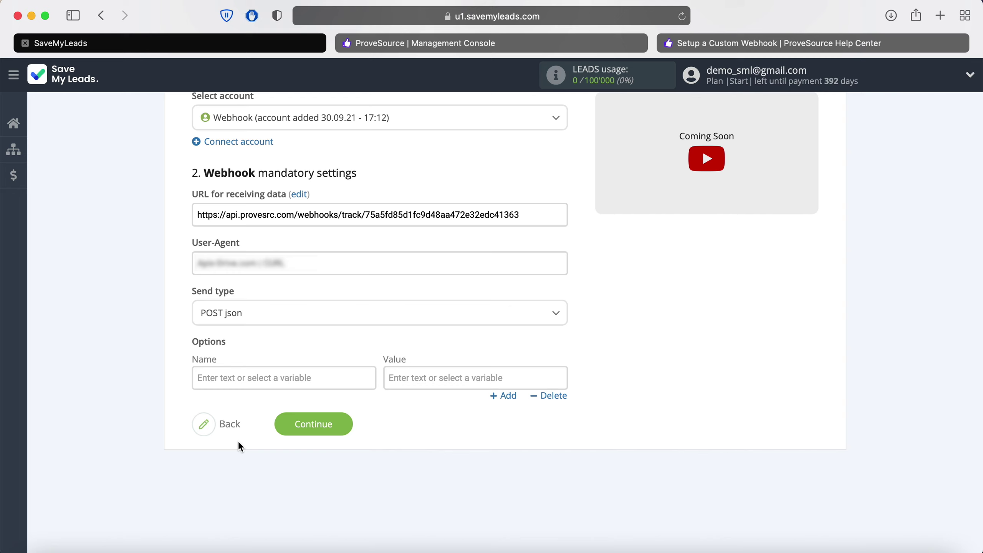
- Copy the required "email" parameter from the ProveSource help article and paste it as the first option's name in SaveMyLeads
left_click(735, 50)
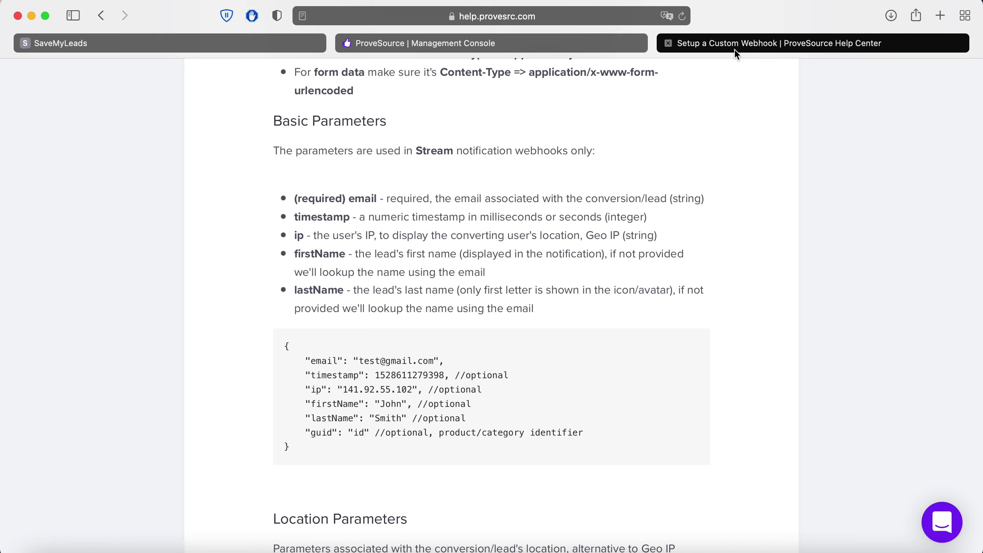
left_click_drag(349, 198, 378, 199)
right_click(365, 192)
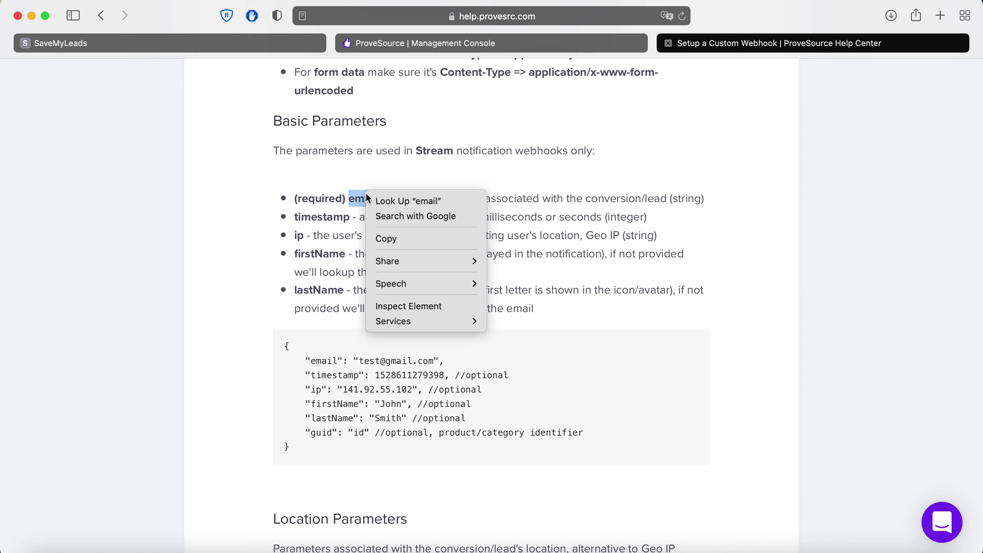
left_click(390, 238)
left_click(242, 49)
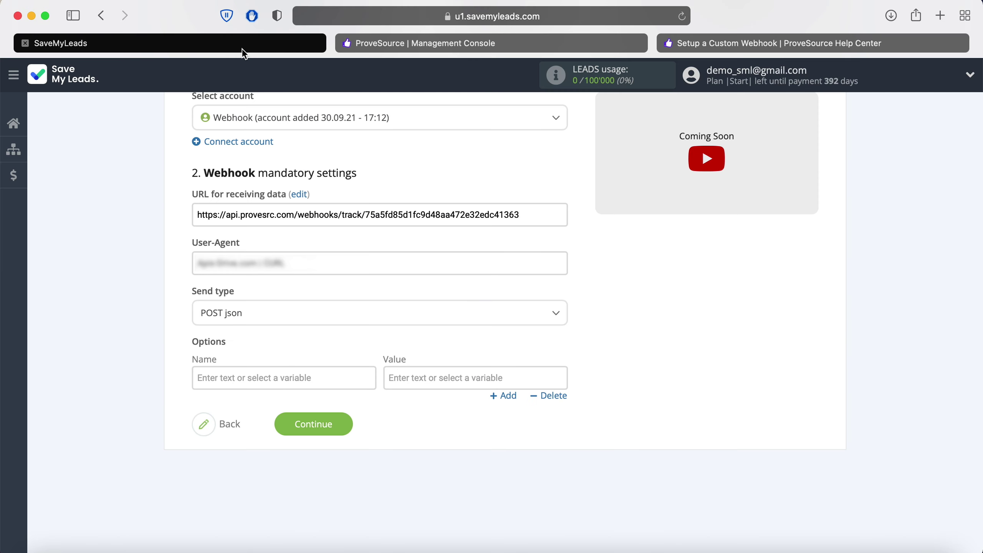
left_click(266, 378)
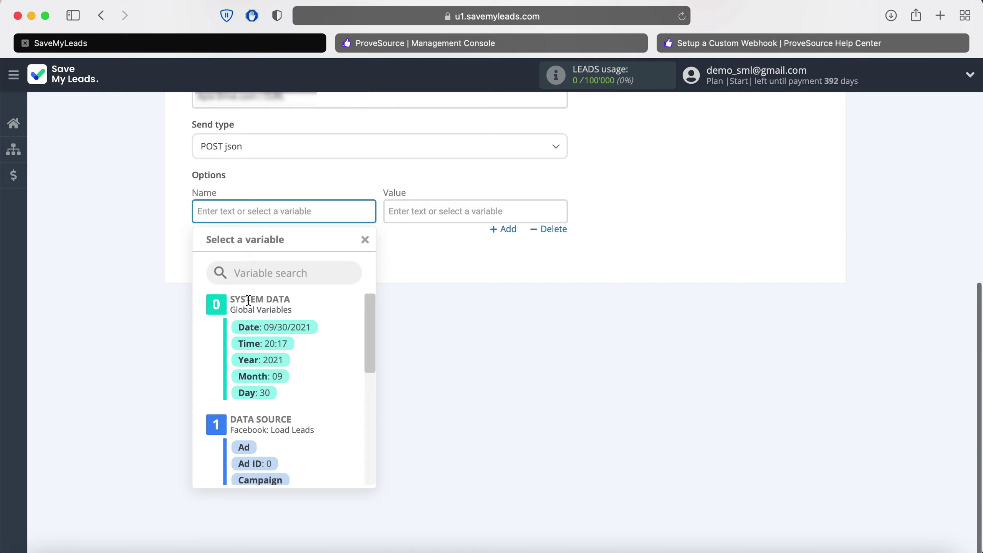
right_click(239, 217)
left_click(258, 247)
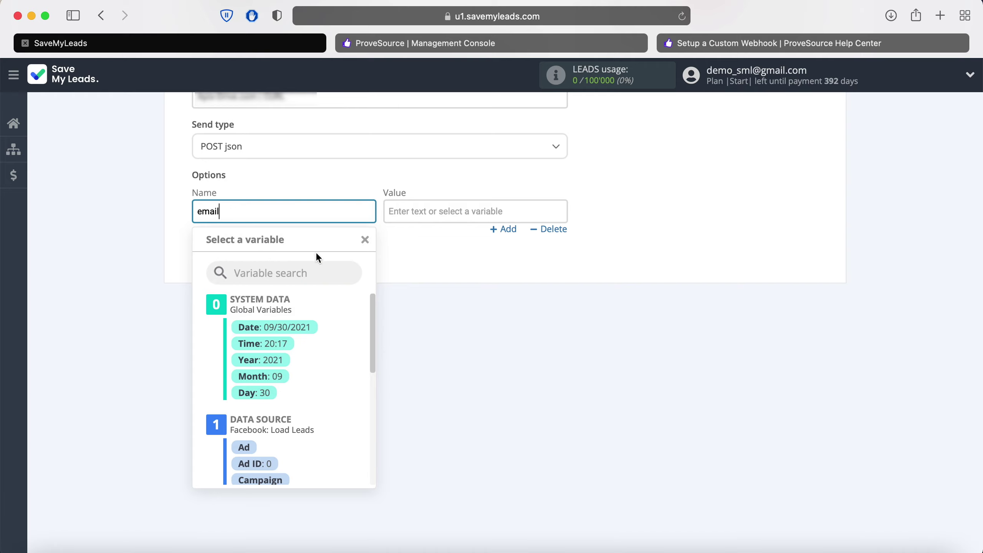
left_click(420, 256)
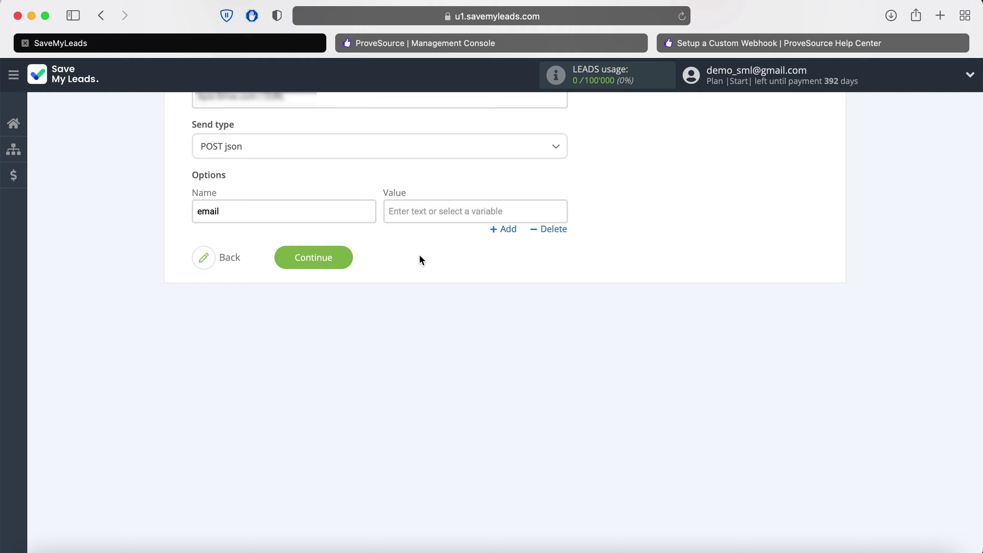
- Map the email option's value to the Facebook variable "Custom Field: email"
left_click(436, 222)
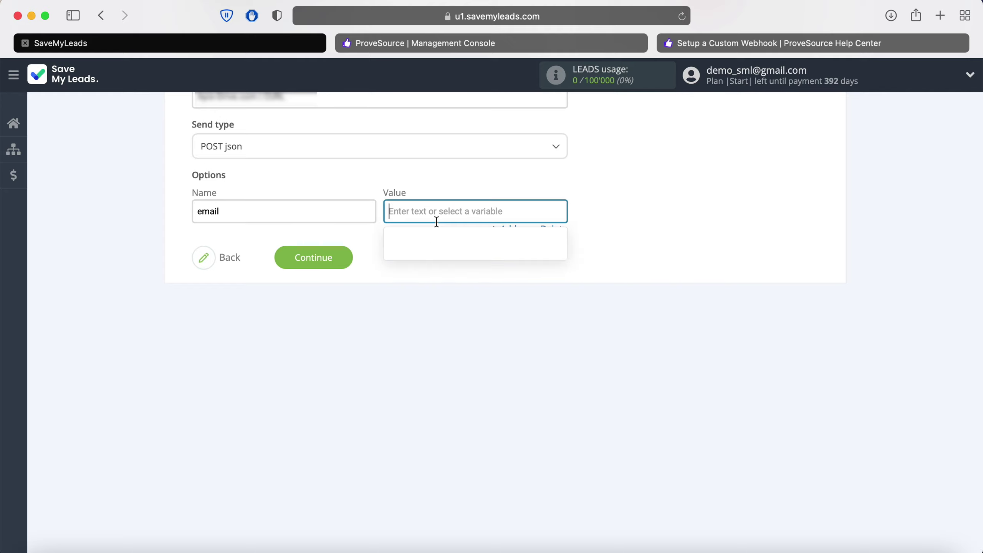
scroll(524, 344, "down", 5)
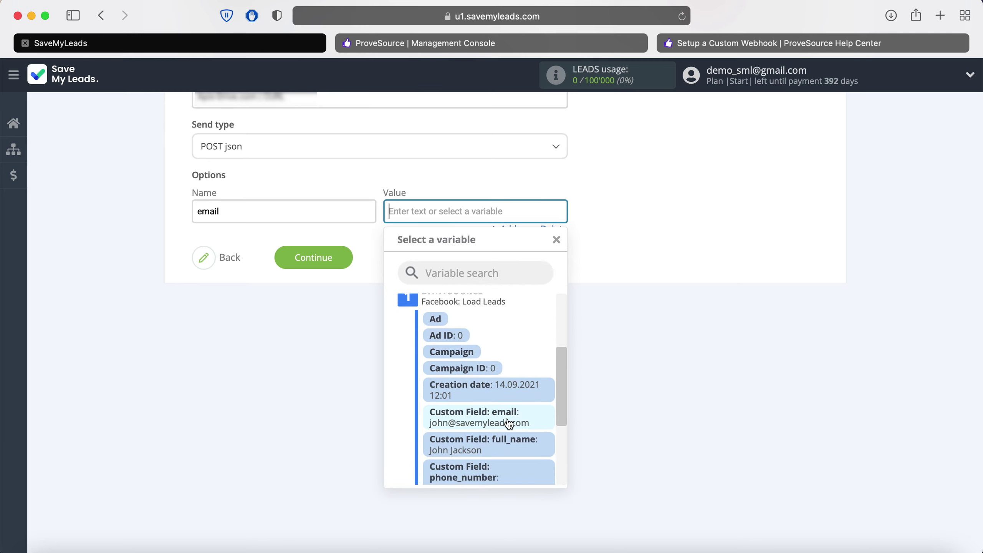
left_click(508, 422)
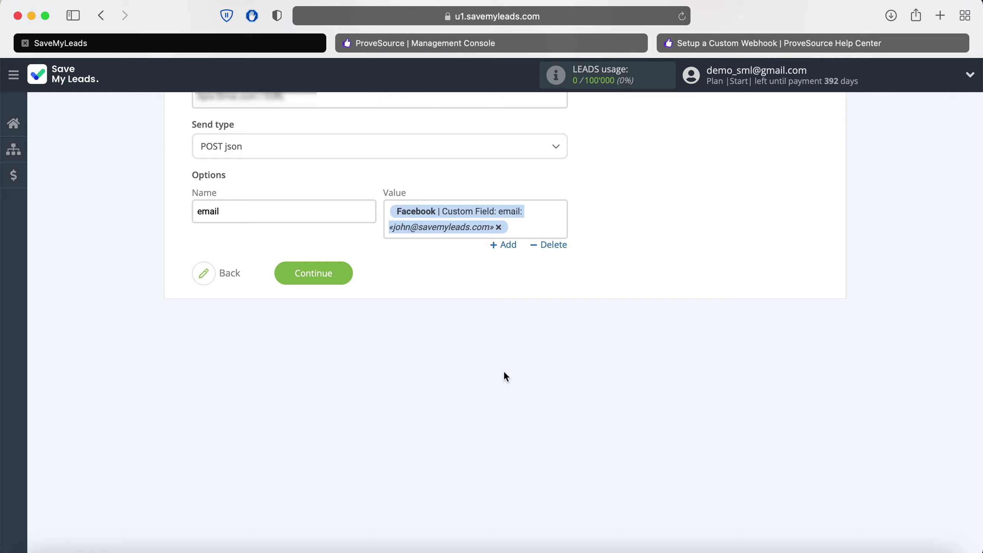
- Add a second webhook option and name it with the "firstName" parameter copied from the ProveSource help article
left_click(504, 245)
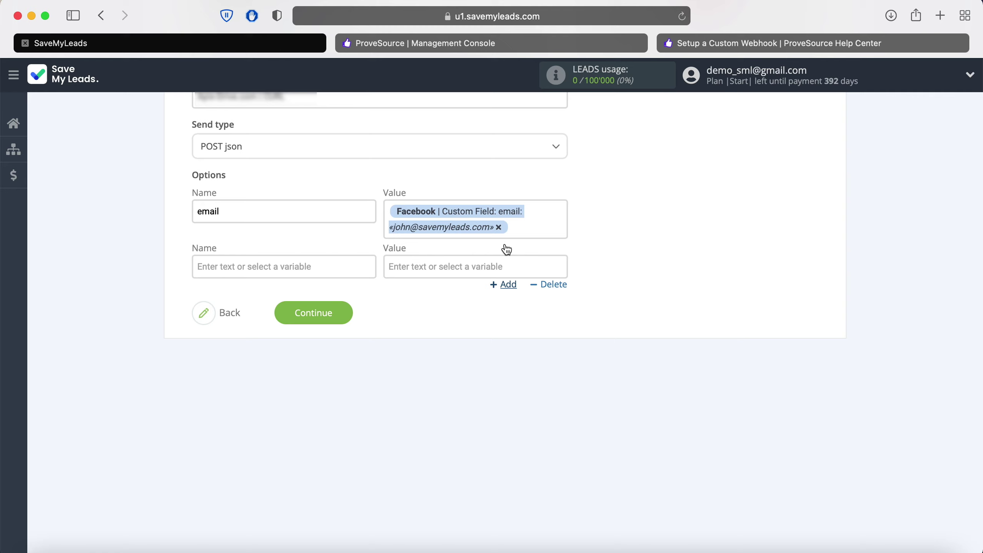
left_click(726, 43)
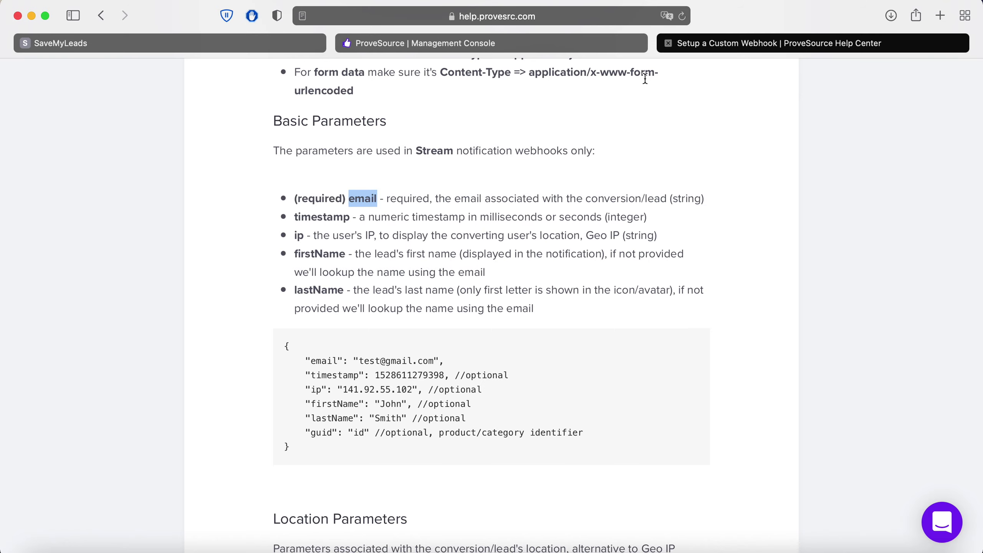
left_click_drag(295, 255, 345, 256)
right_click(320, 250)
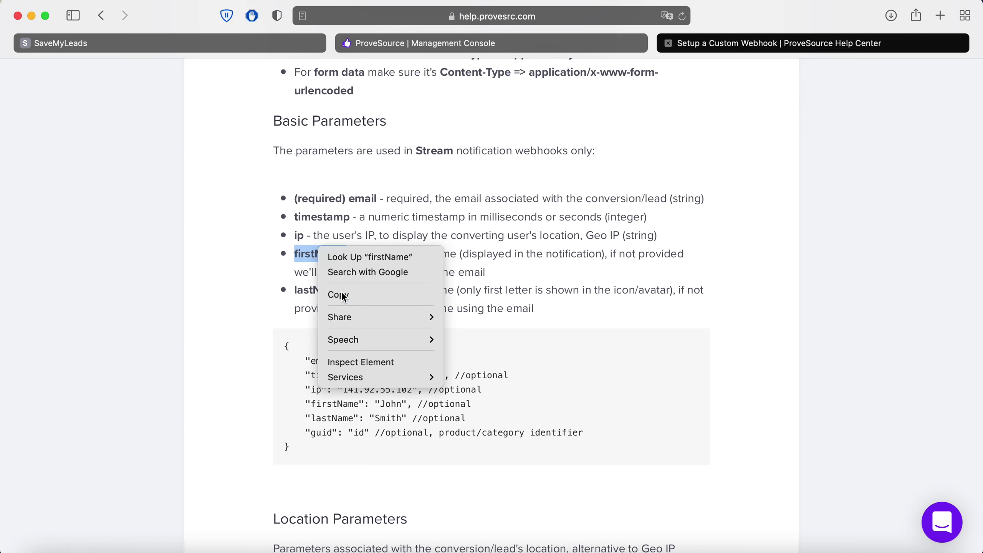
left_click(339, 295)
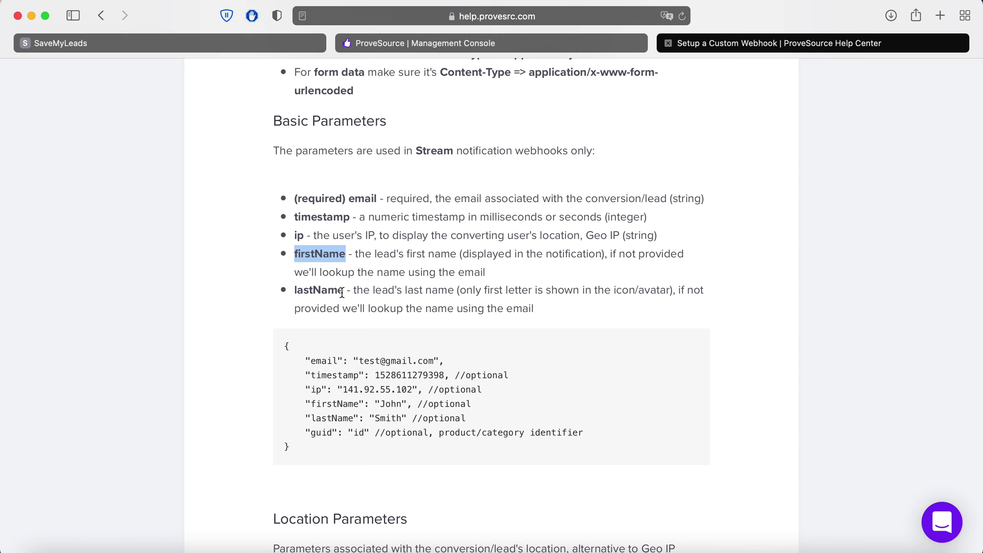
left_click(172, 40)
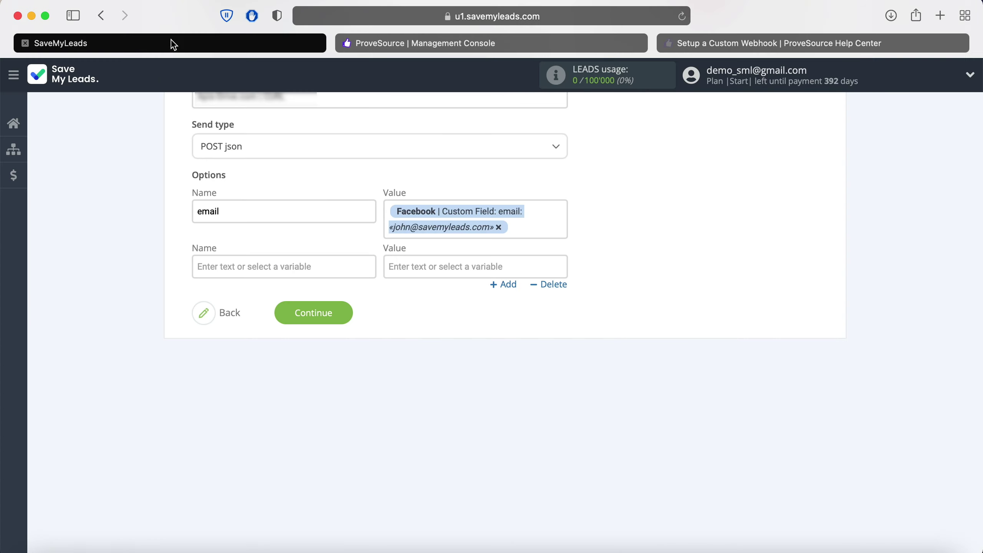
left_click(239, 271)
right_click(237, 212)
left_click(255, 252)
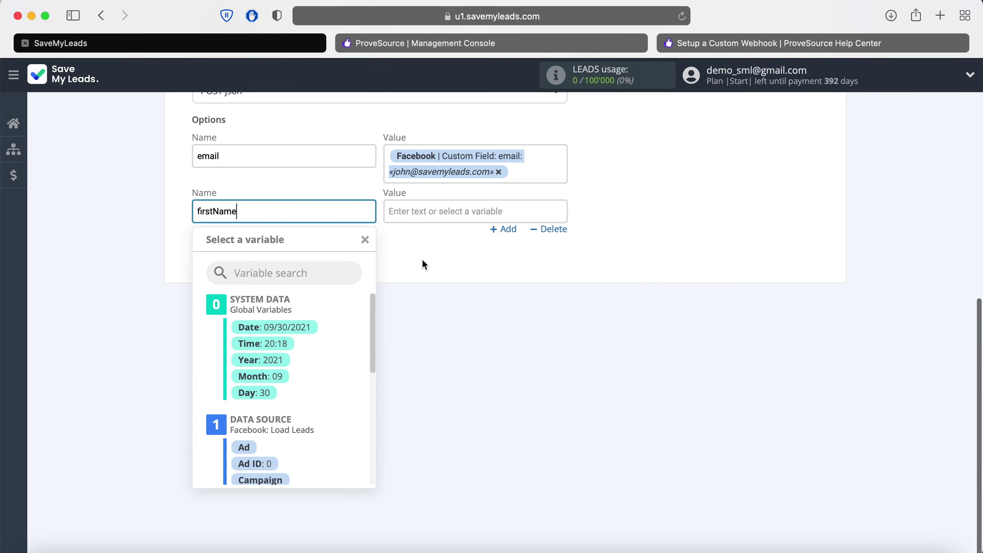
- Map the firstName option's value to the Facebook variable "Custom Field: full_name" and continue to the preview
left_click(443, 215)
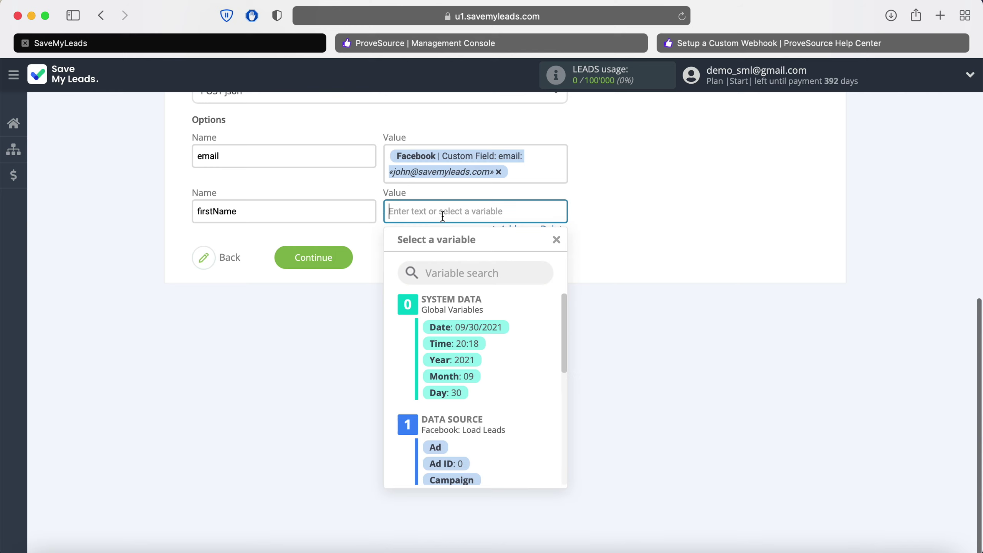
scroll(508, 343, "down", 5)
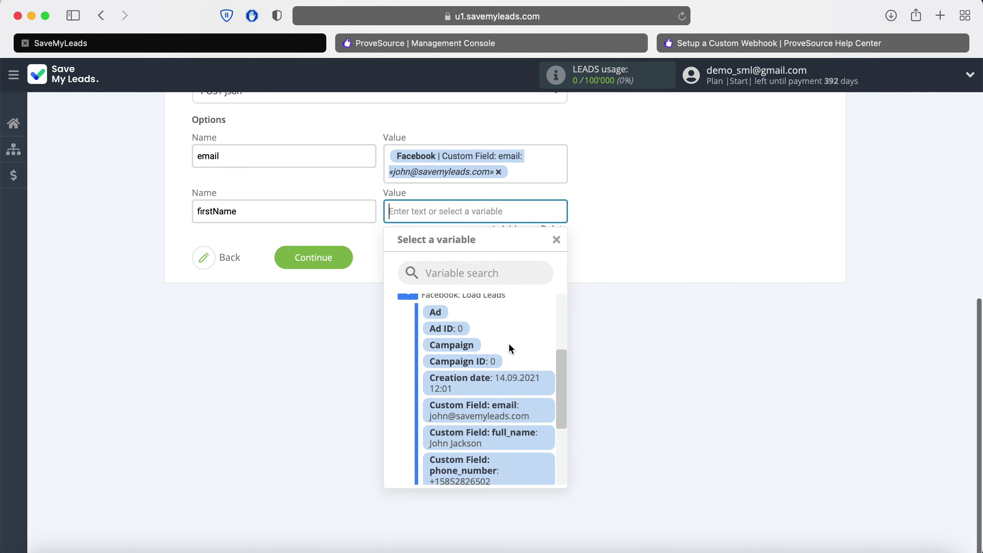
left_click(507, 399)
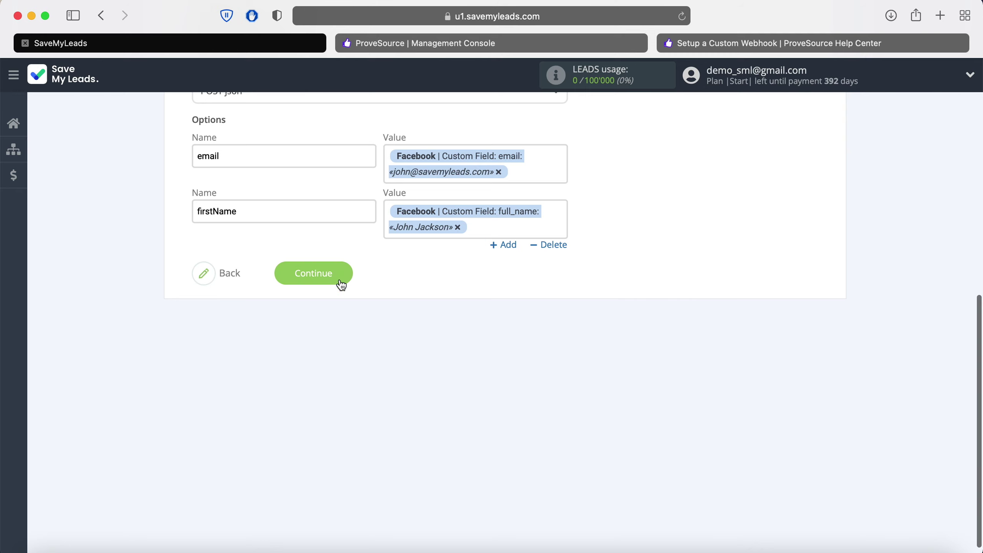
left_click(337, 275)
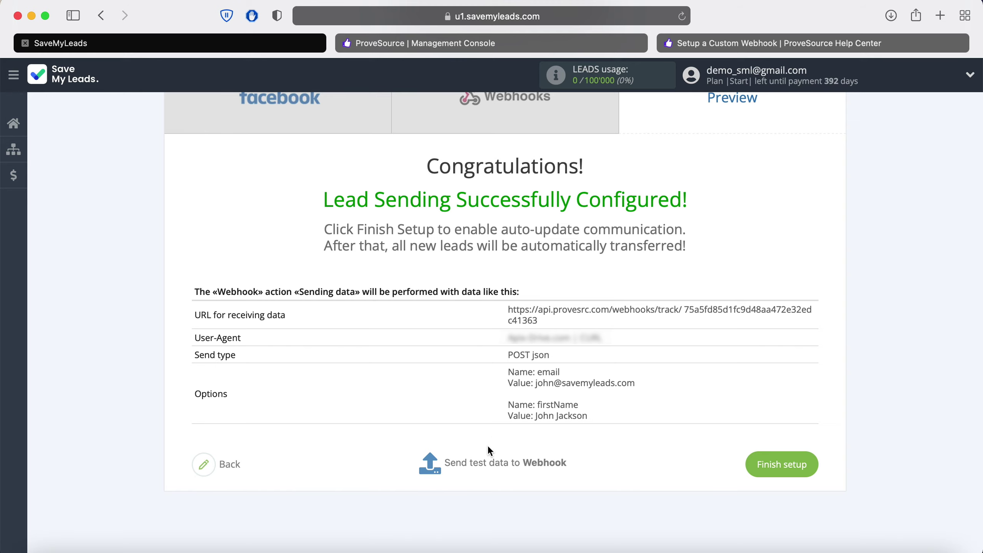
- Send test data to the webhook and open the details of the latest Webhook Event in ProveSource's Events Feed
left_click(494, 462)
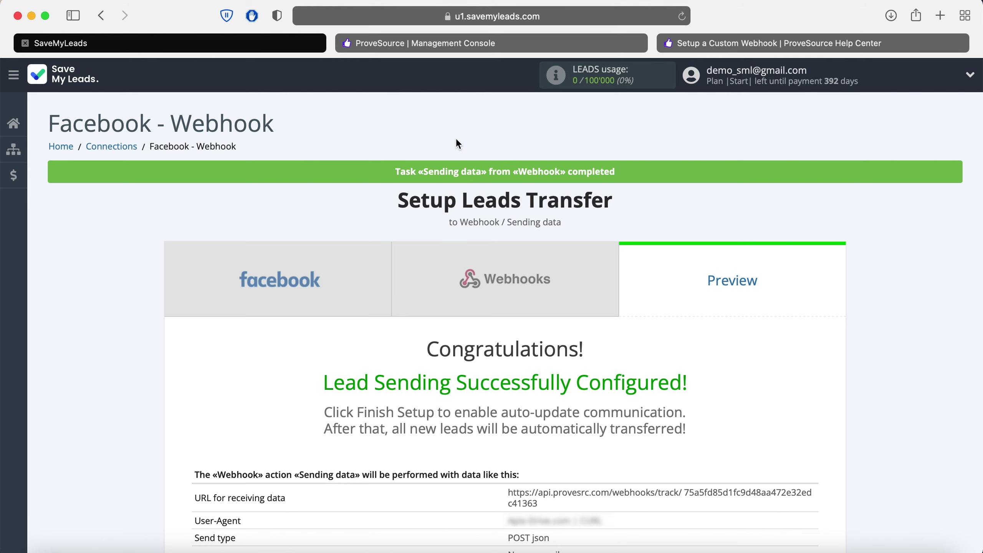
left_click(468, 46)
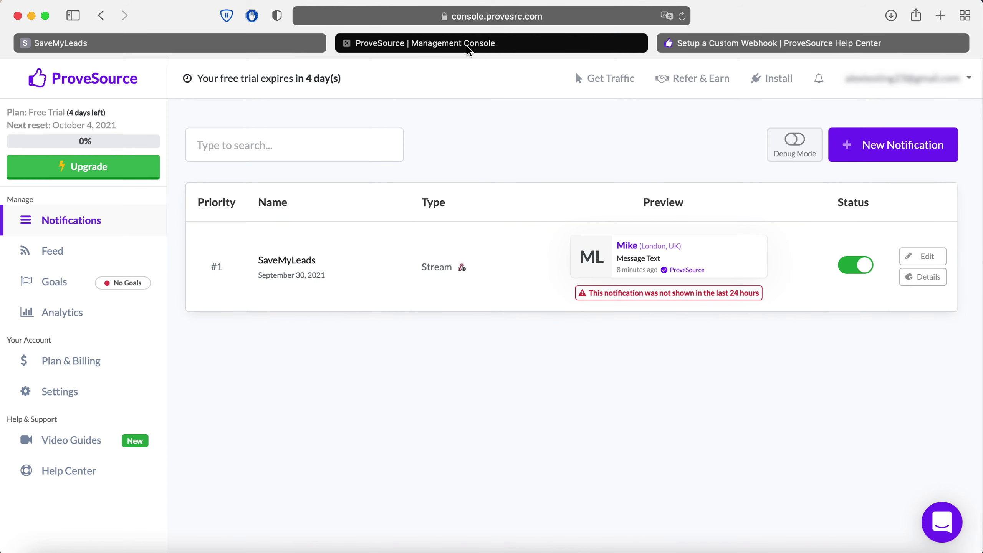
left_click(60, 253)
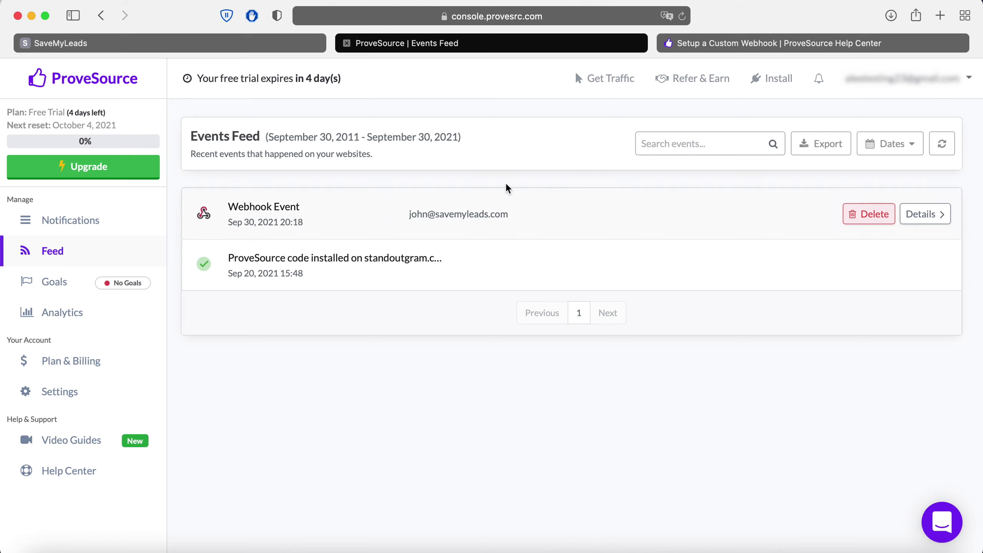
left_click(906, 211)
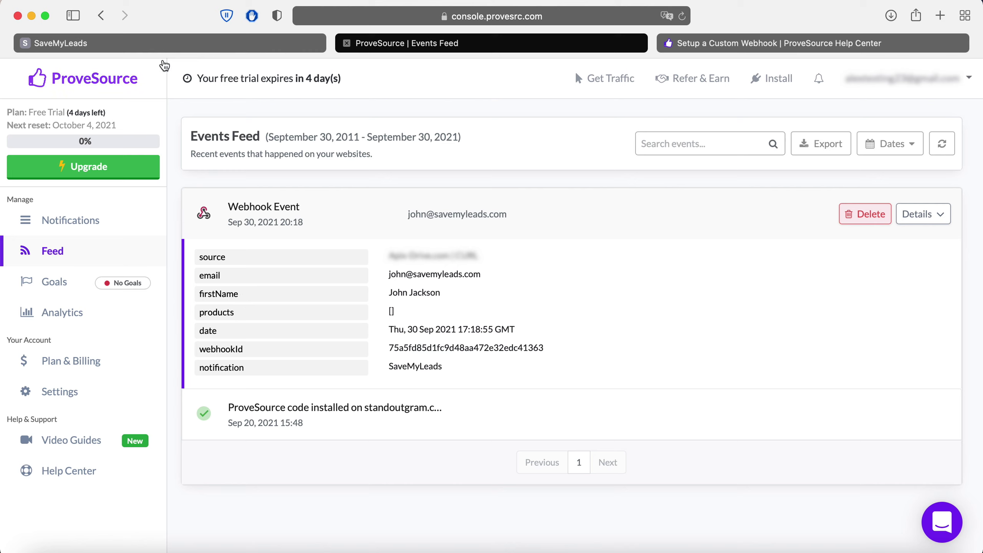
- Return to SaveMyLeads and finish the setup of the Facebook - Webhook connection
left_click(167, 44)
scroll(950, 302, "down", 5)
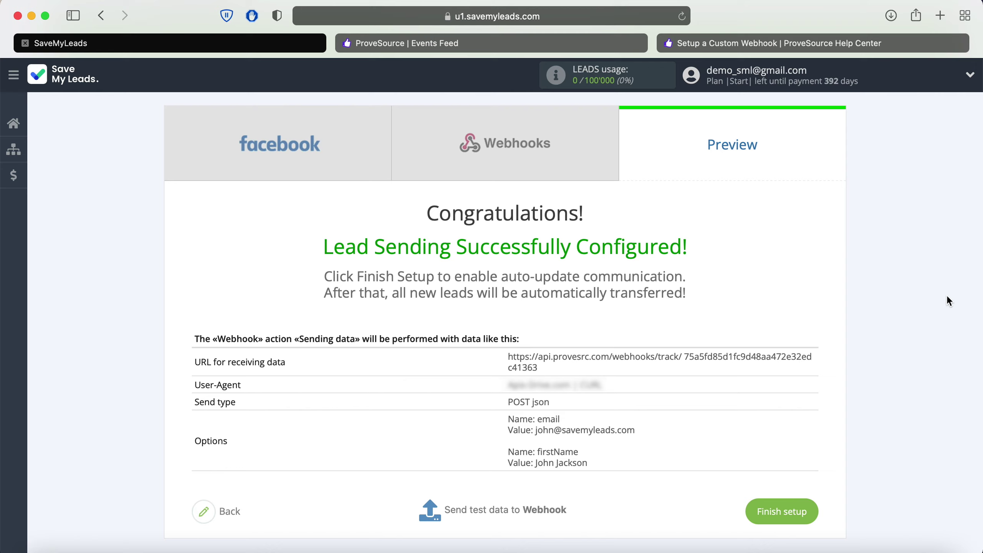
left_click(811, 510)
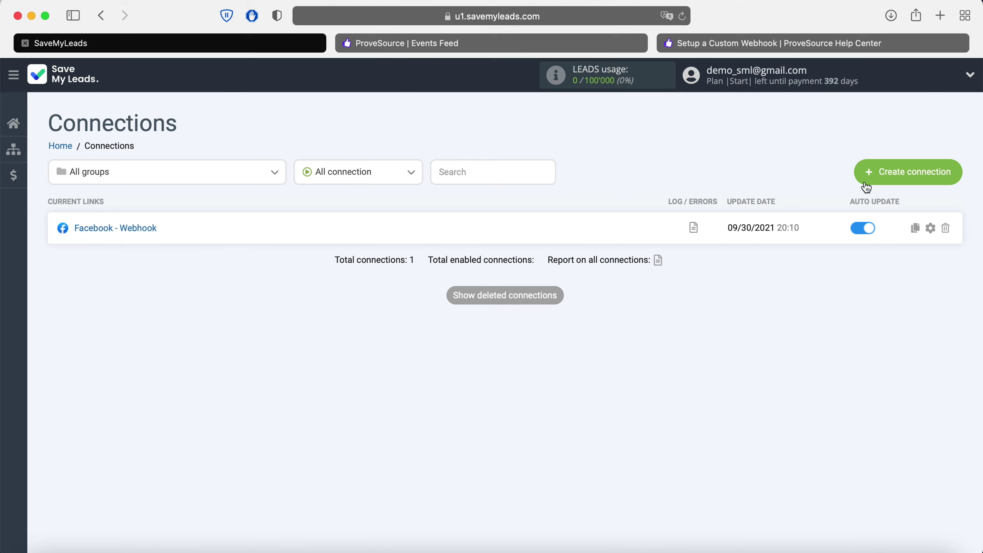
- Rename the connection to "Facebook - Webhook Lead Form 19.05.2021" and save it
left_click(931, 229)
left_click(604, 244)
type("Le")
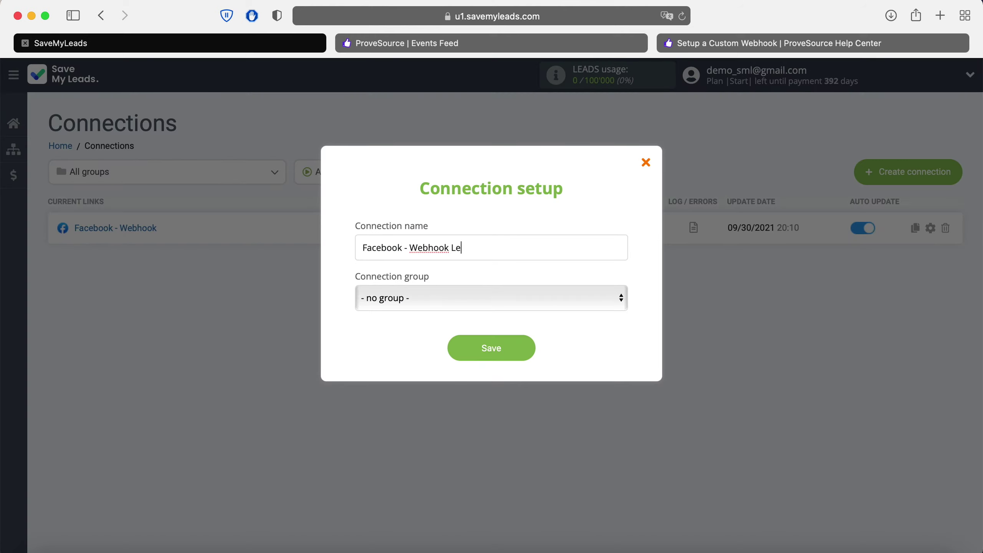
type("ad Form 19.05.2021")
left_click(525, 350)
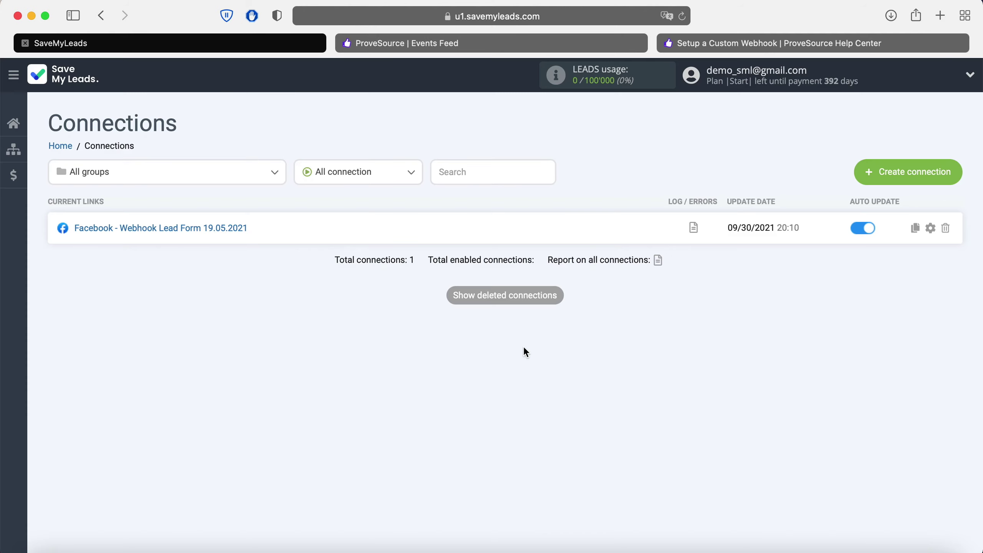